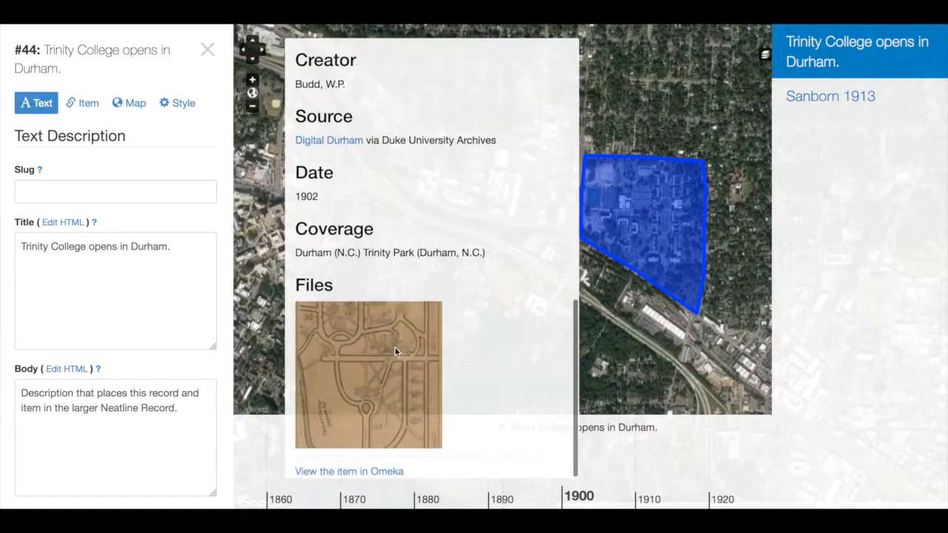
Open the item's map image at full size in a new tab, copy its URL and return to the record editor
right_click(357, 361)
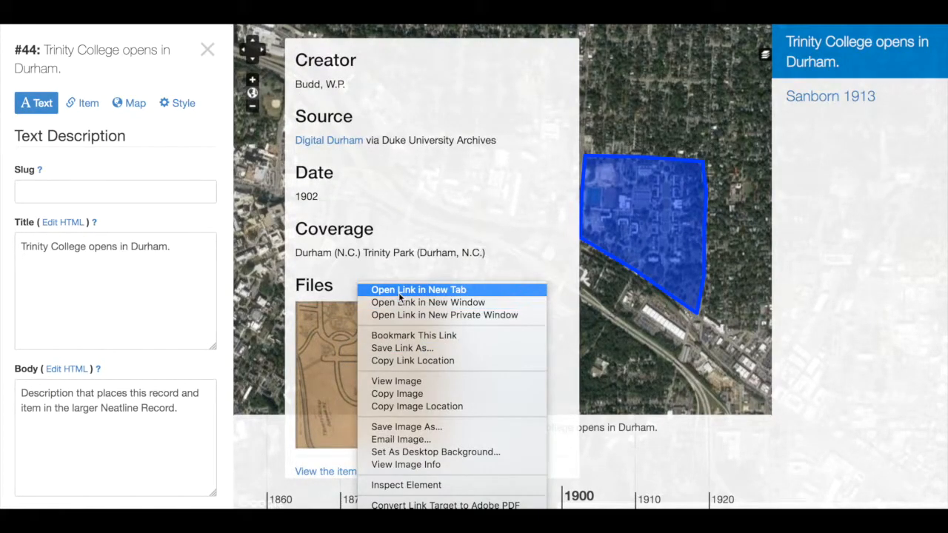
left_click(400, 295)
key("ctrl+Tab")
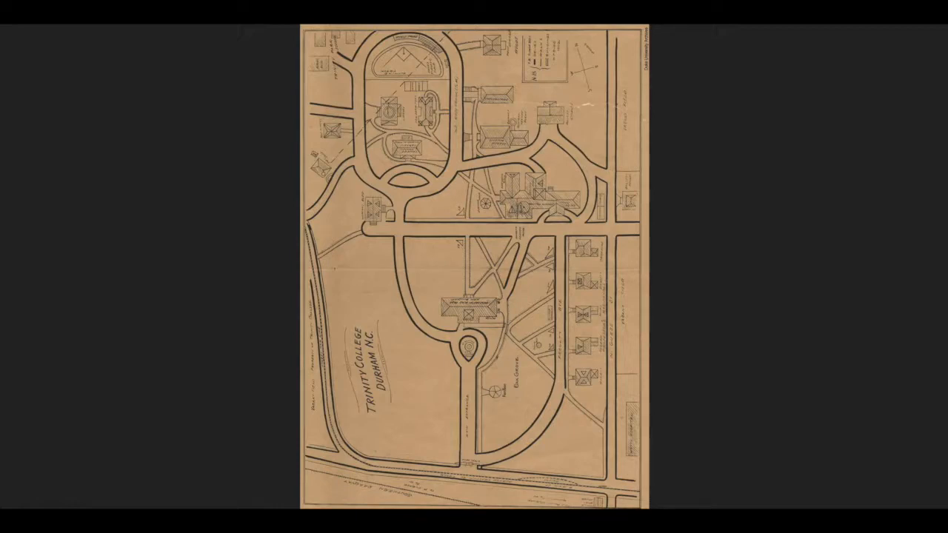
key("ctrl+shift+Tab")
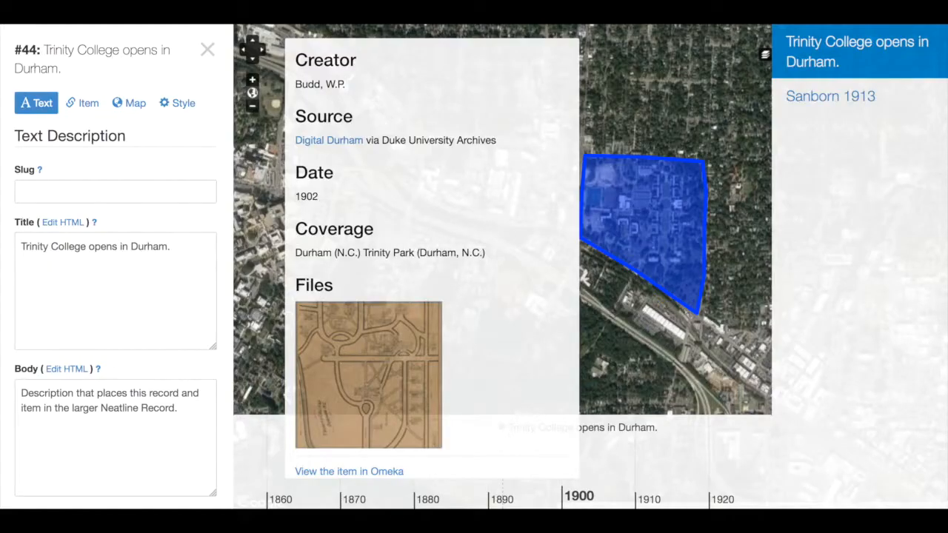
Open the record's Body in the HTML editor and start inserting an image below the description, using the copied map URL
left_click(56, 370)
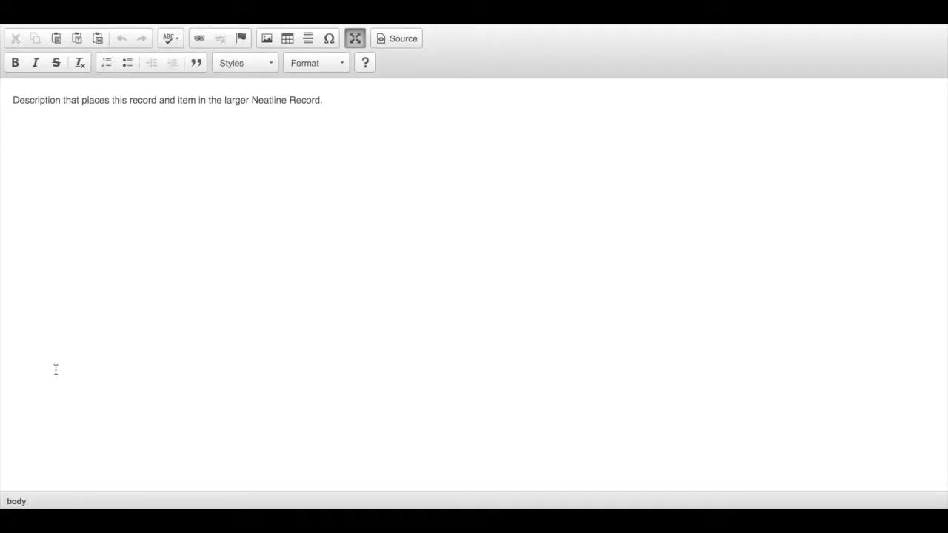
left_click(23, 96)
key("Return")
left_click(268, 39)
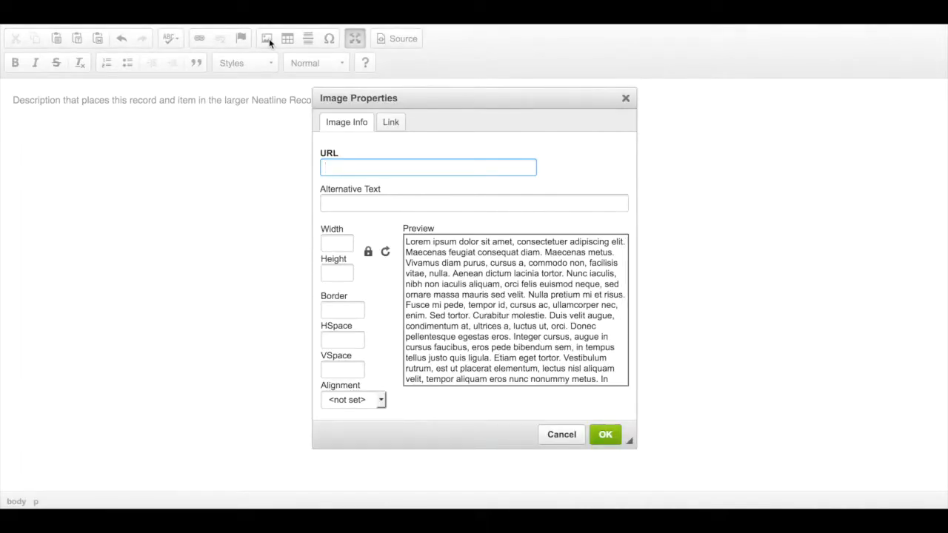
key("ctrl+v")
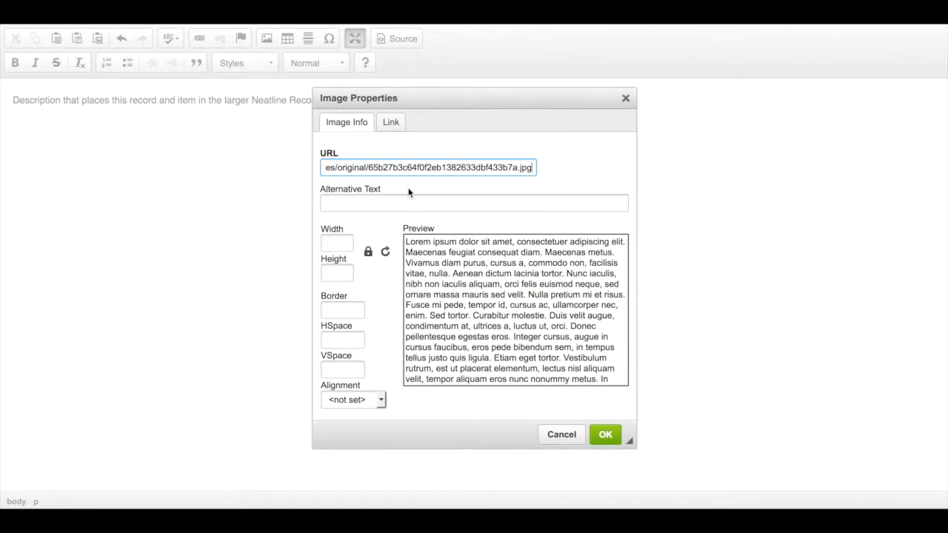
Set the image's alternative text to "Budd Map 1902"
left_click(376, 206)
type("Budd")
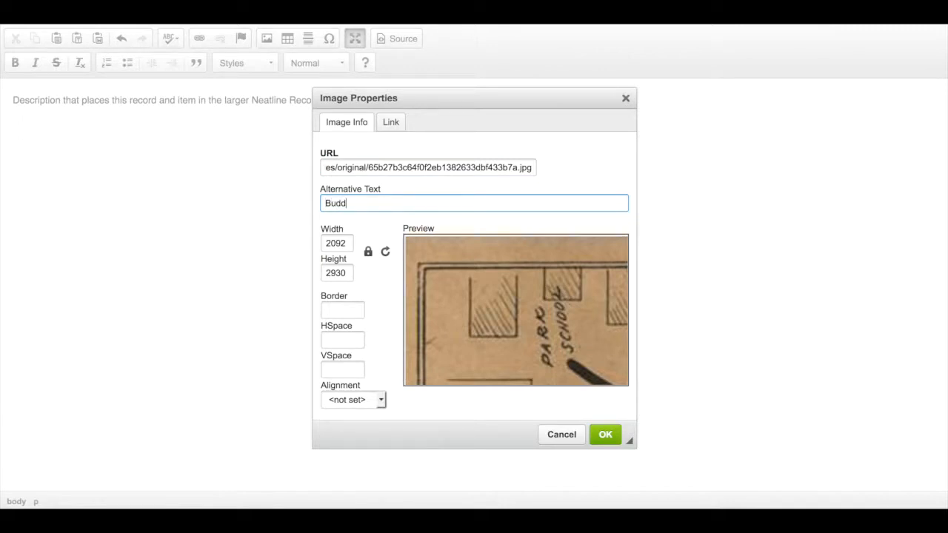
type(" Map 1902")
Set the image width to 275 with the aspect ratio locked
double_click(327, 244)
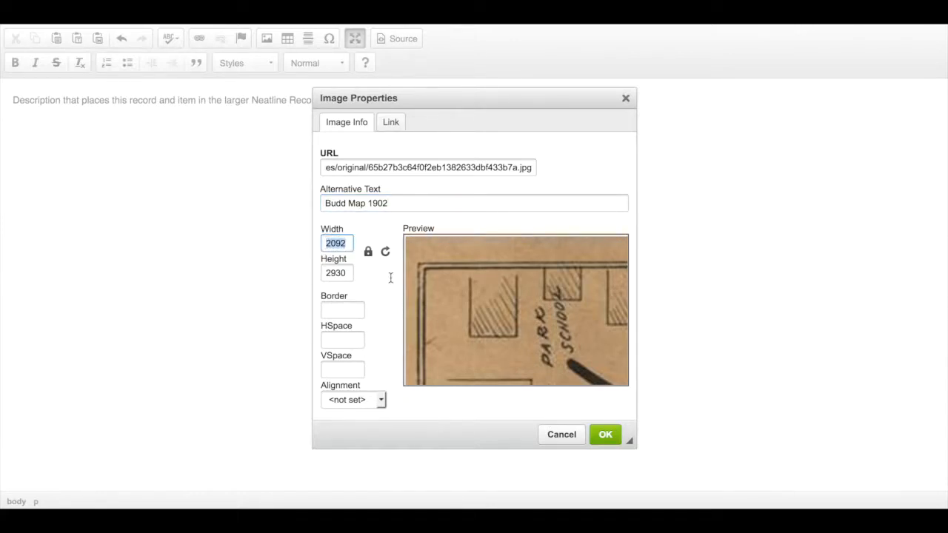
type("250")
key("BackSpace")
key("BackSpace")
type("7")
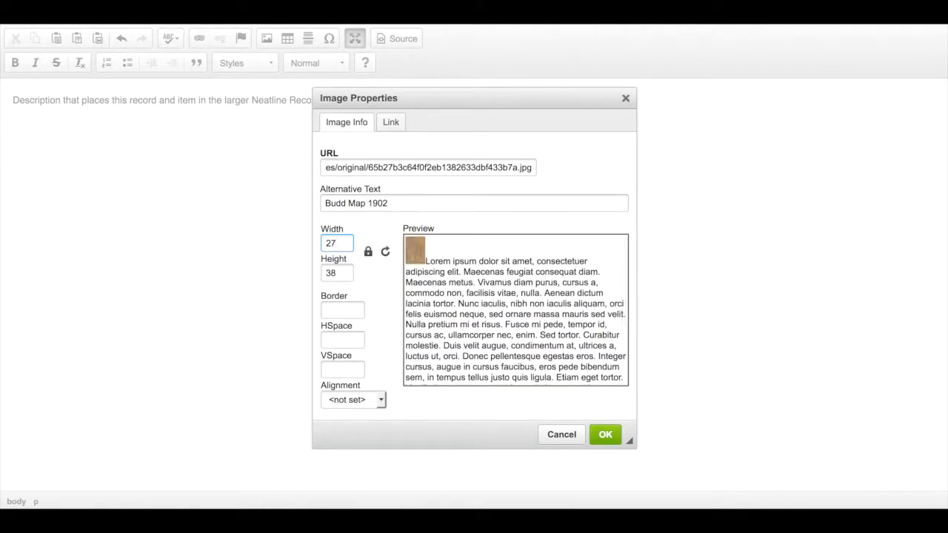
type("5")
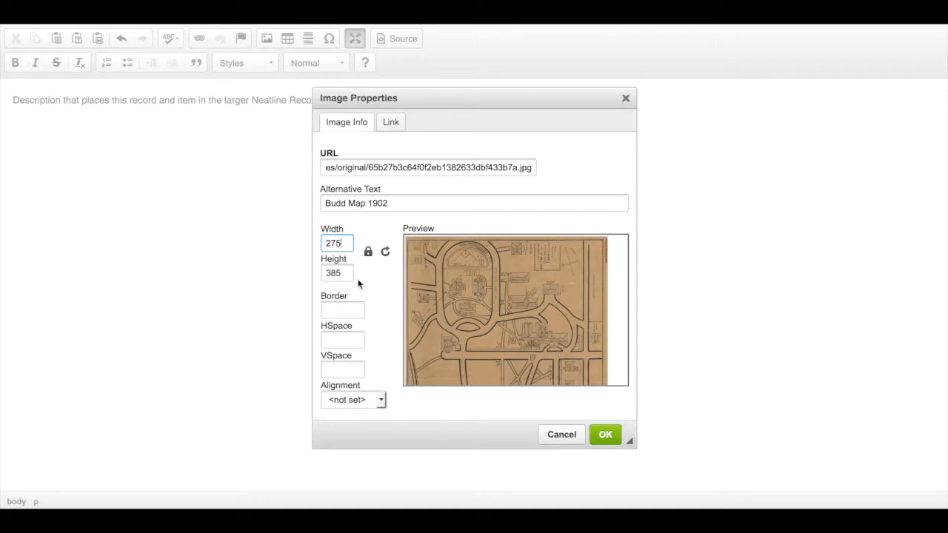
Unlock the image's aspect ratio, re-enter 385 as the height and lock the ratio again
left_click(368, 253)
left_click(340, 277)
key("BackSpace")
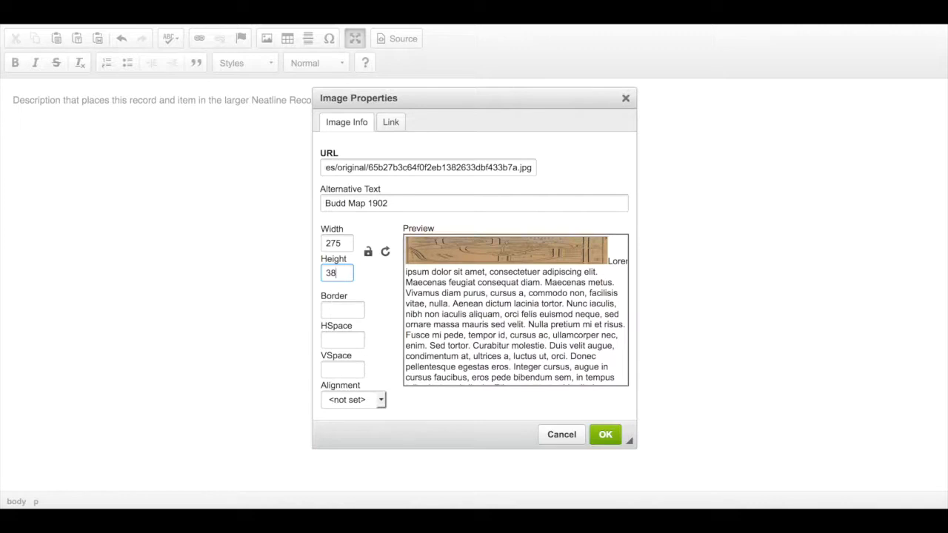
type("5")
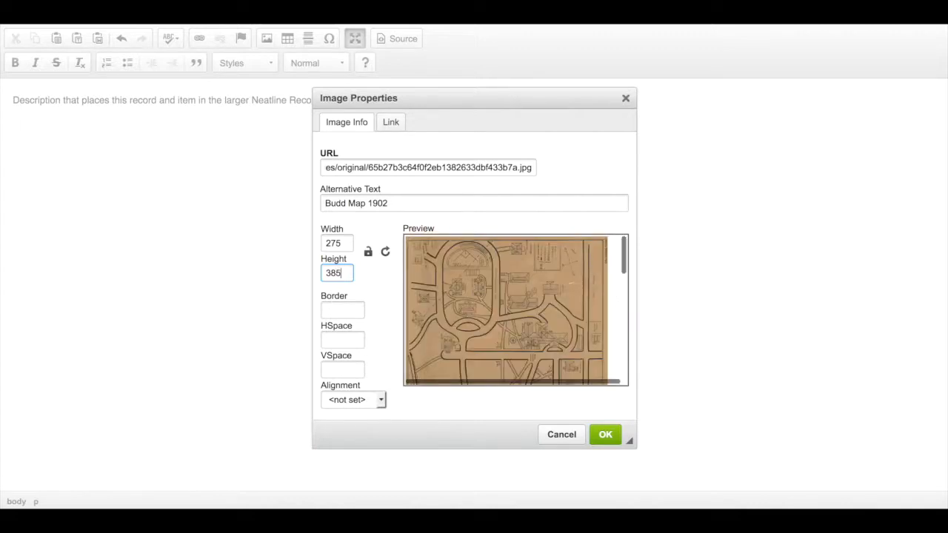
left_click(370, 255)
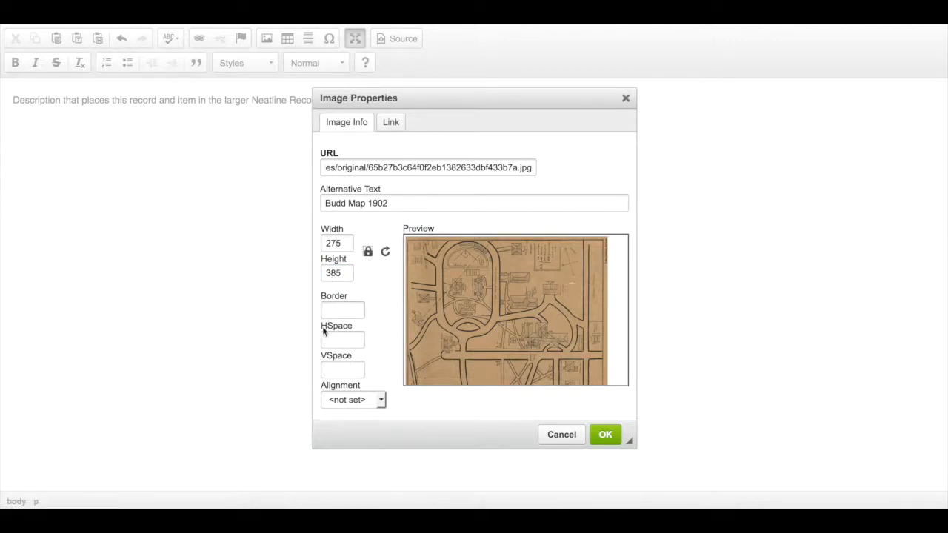
Set the image's horizontal and vertical spacing to 10 each and its alignment to Left
scroll(489, 365, "down", 5)
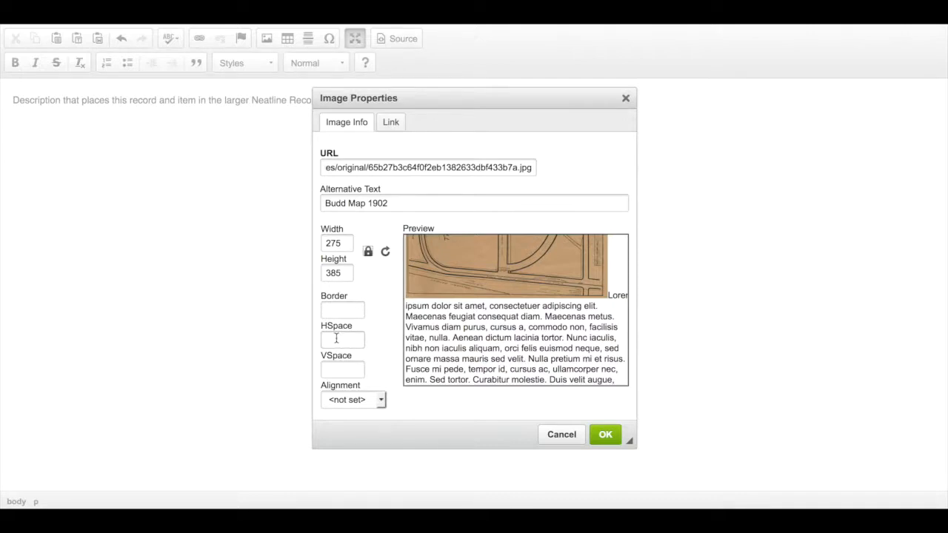
left_click(336, 338)
type("10")
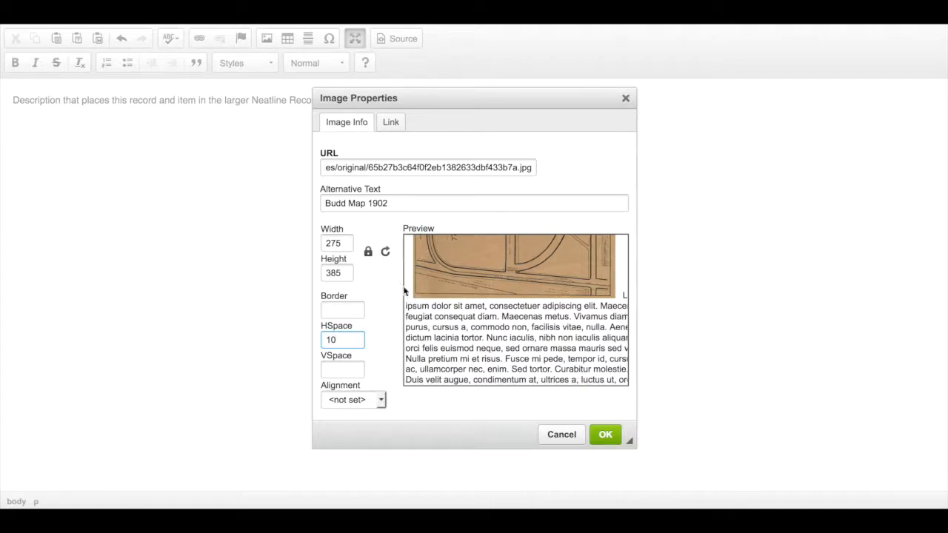
left_click(342, 369)
type("10")
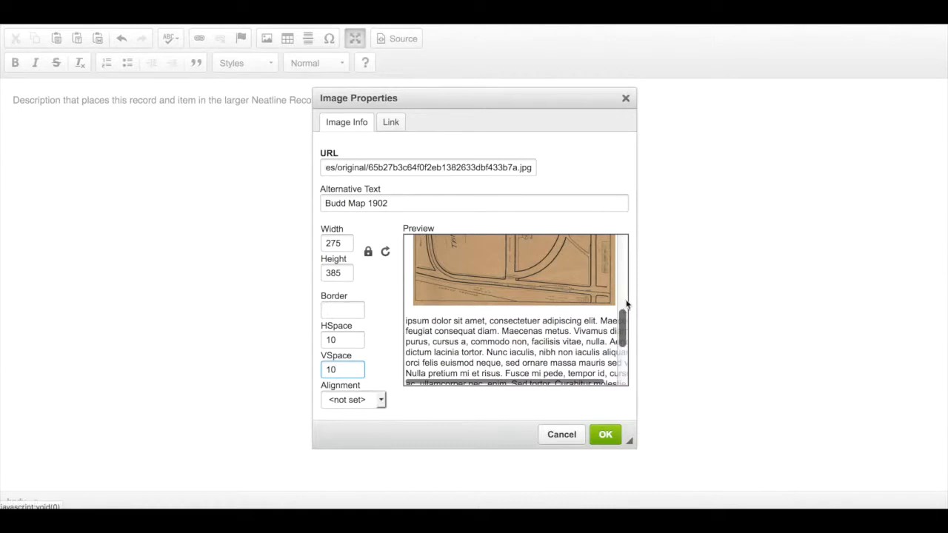
left_click(381, 400)
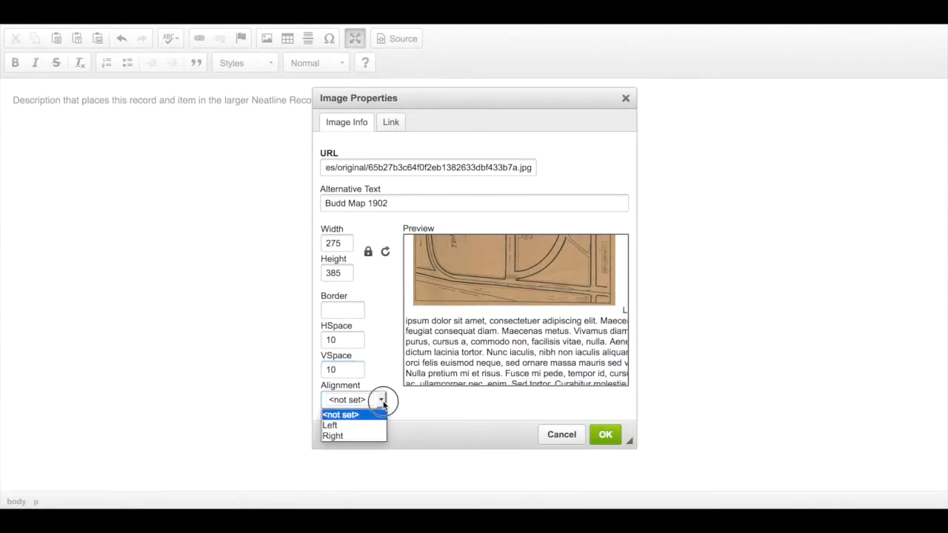
left_click(349, 426)
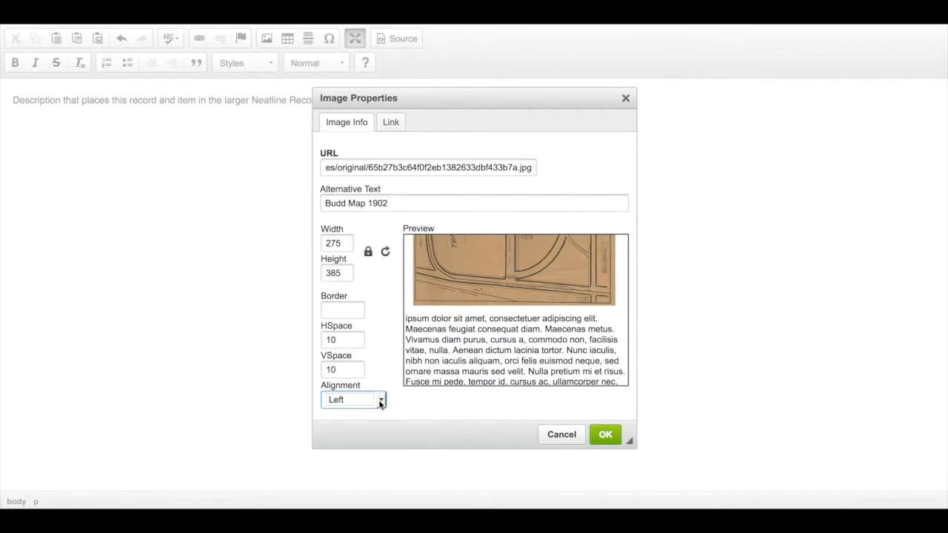
Link the image to its own full-size file by reusing the image URL, with New Window (_blank) as the target
left_click(390, 123)
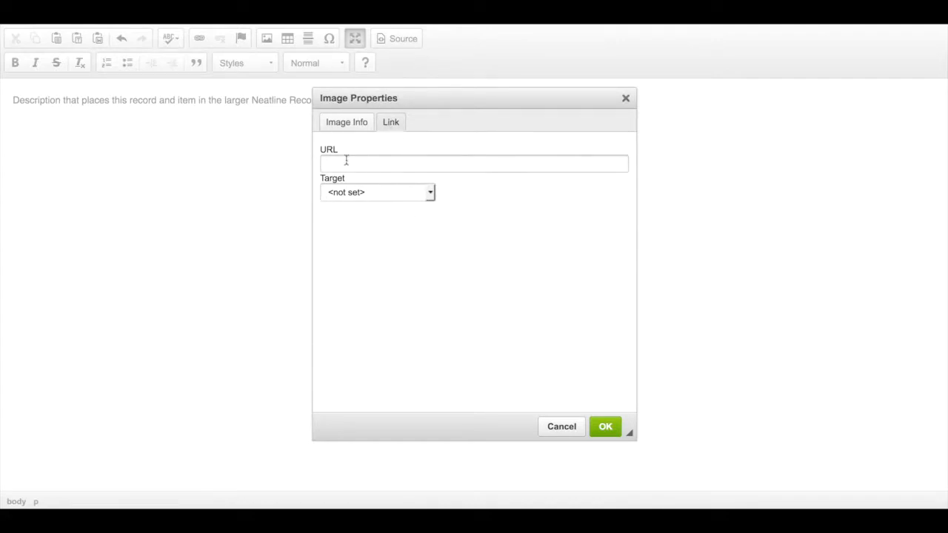
left_click(351, 122)
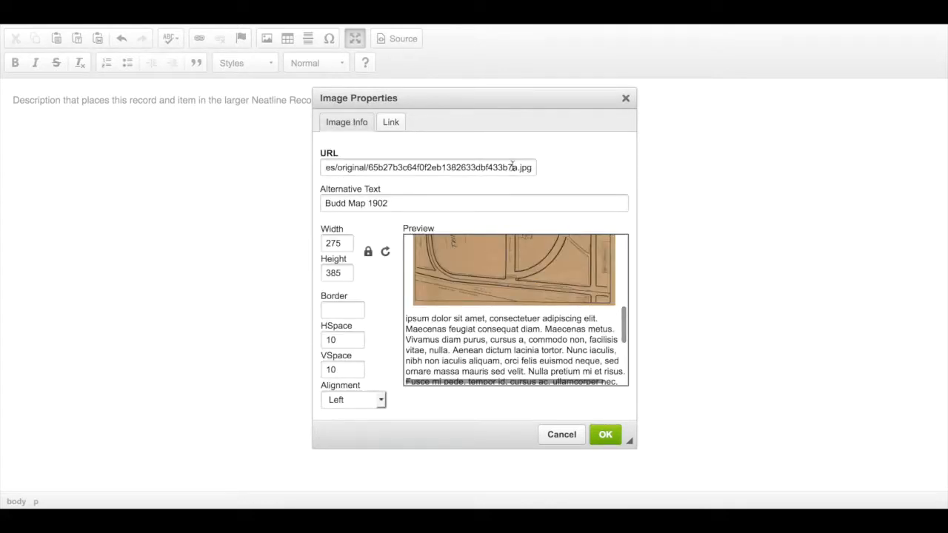
left_click_drag(491, 165, 238, 135)
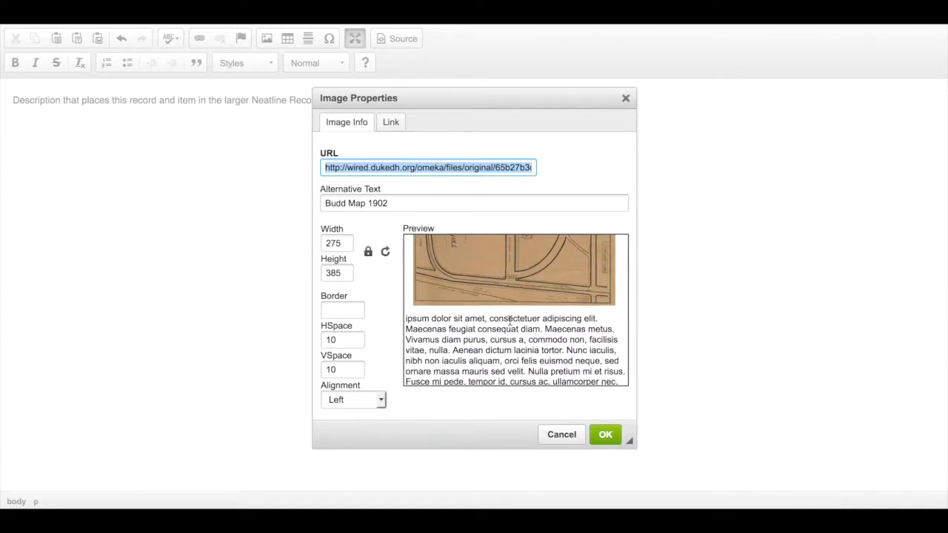
left_click(391, 124)
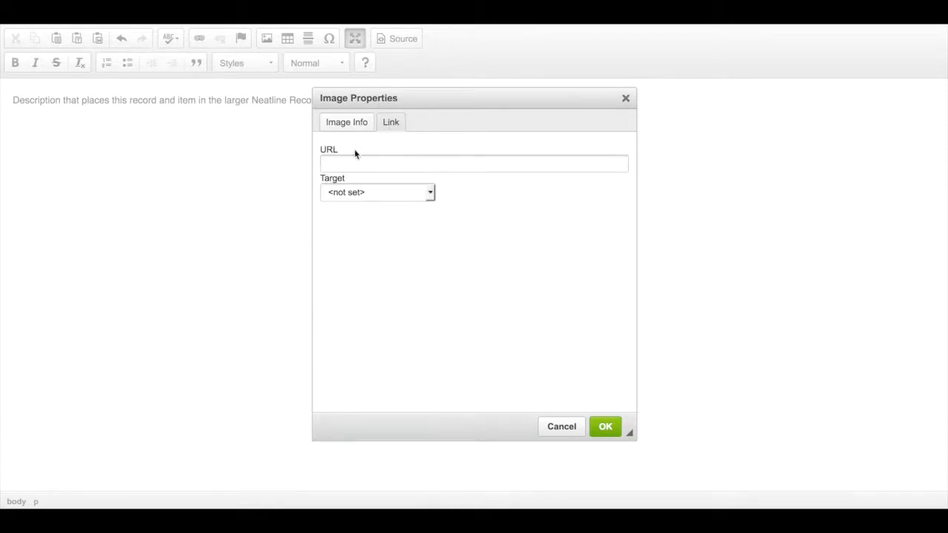
left_click(357, 158)
type("ed.dukedh.org/omeka/files/original/65b27b3c64f0f2eb1382633dbf433b7a.jpg")
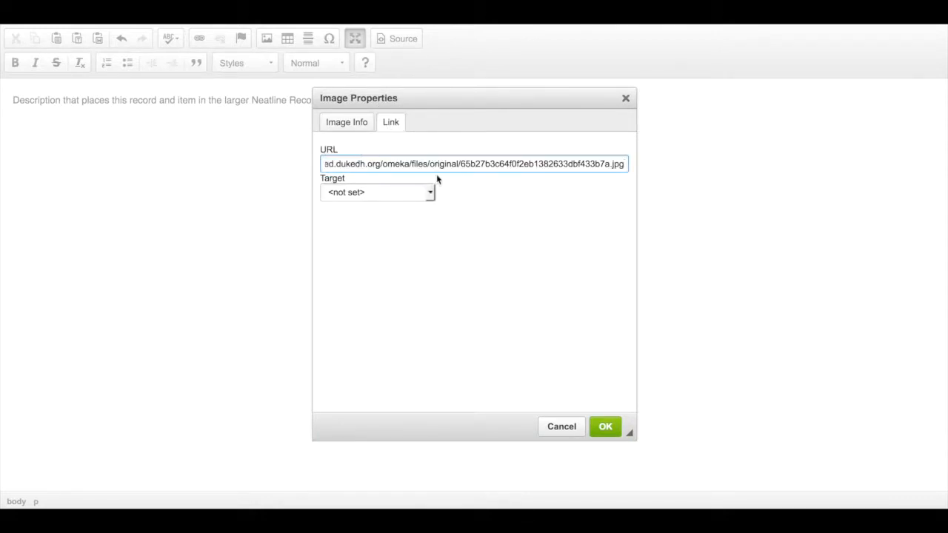
left_click(431, 193)
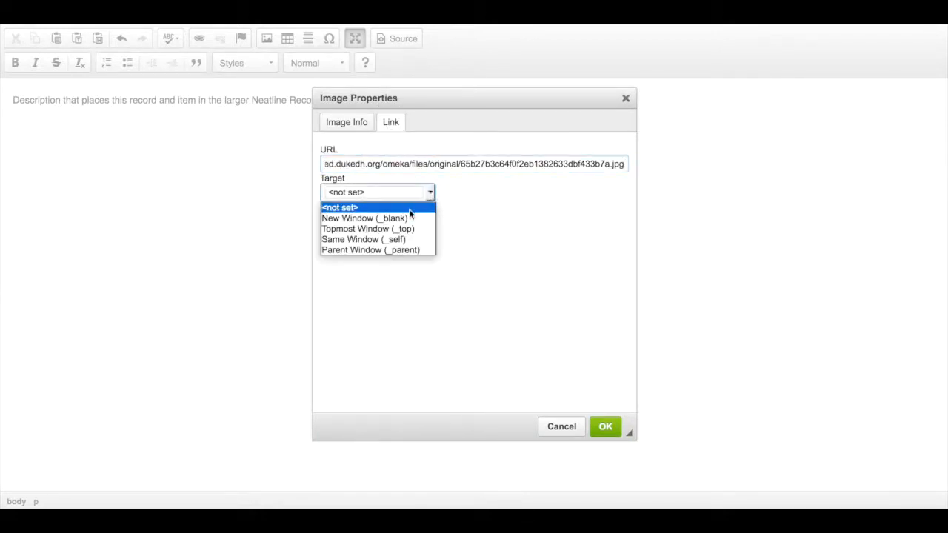
left_click(406, 218)
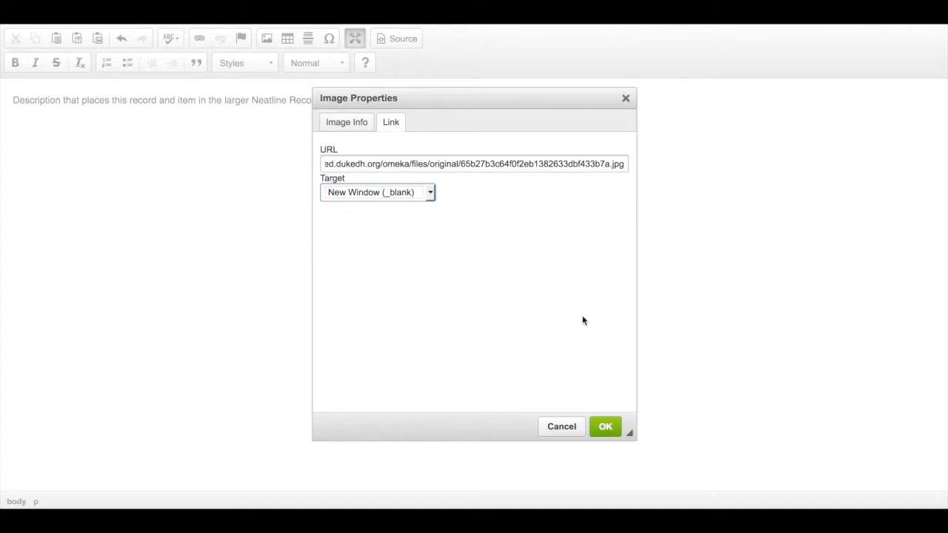
Insert the configured image into the Body, leave the full-screen editor and save the record
left_click(605, 431)
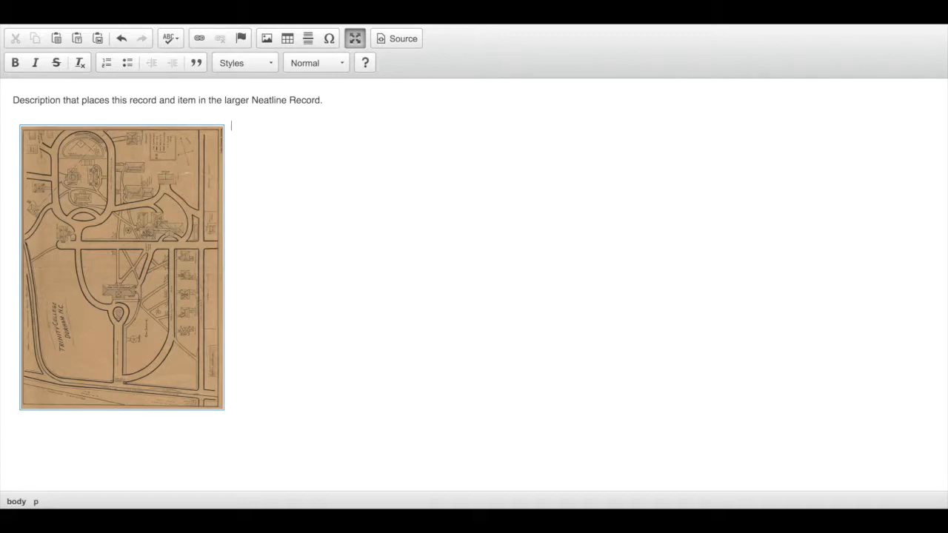
left_click(357, 40)
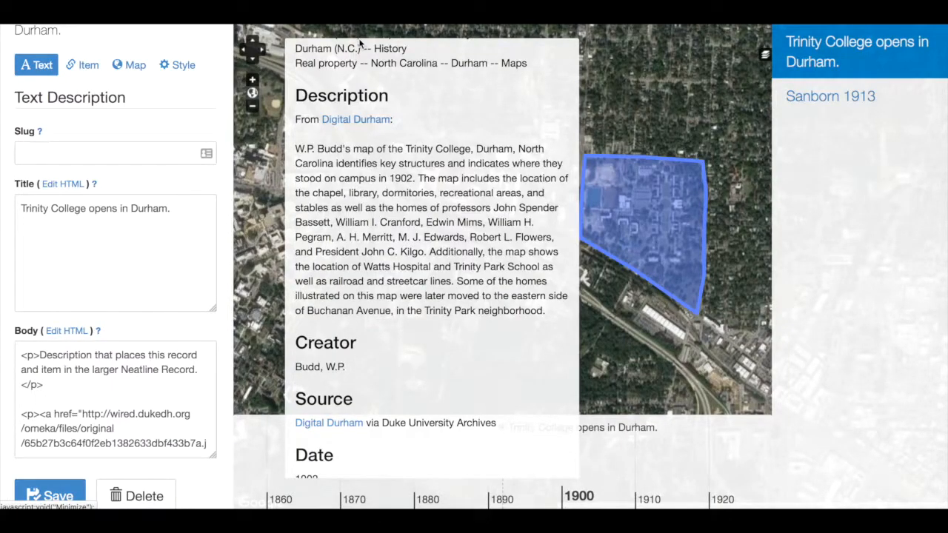
left_click(44, 492)
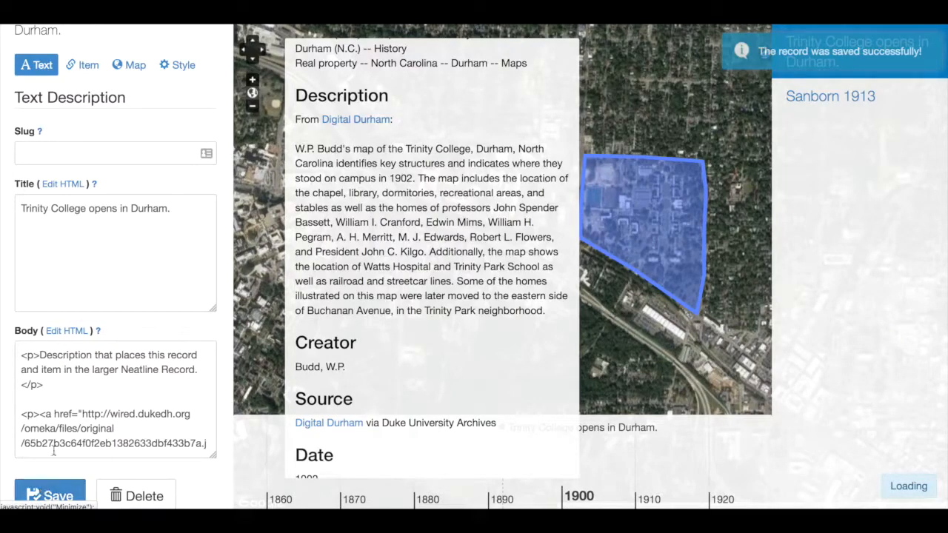
Examine the HTML code in the record's Body, from the description paragraph to the linked image tag
left_click_drag(18, 355, 174, 427)
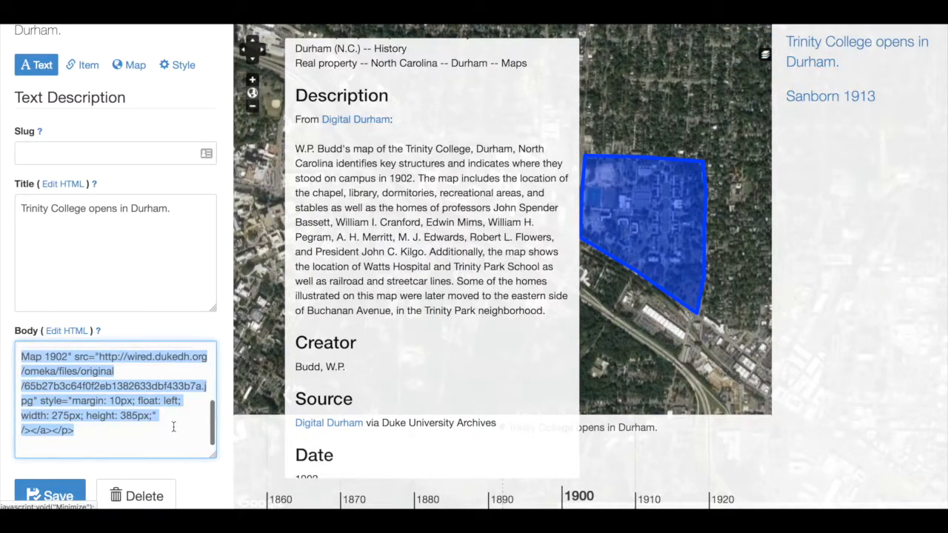
scroll(173, 427, "up", 2)
scroll(174, 427, "up", 2)
scroll(173, 427, "down", 4)
scroll(148, 431, "down", 1)
left_click_drag(130, 434, 8, 412)
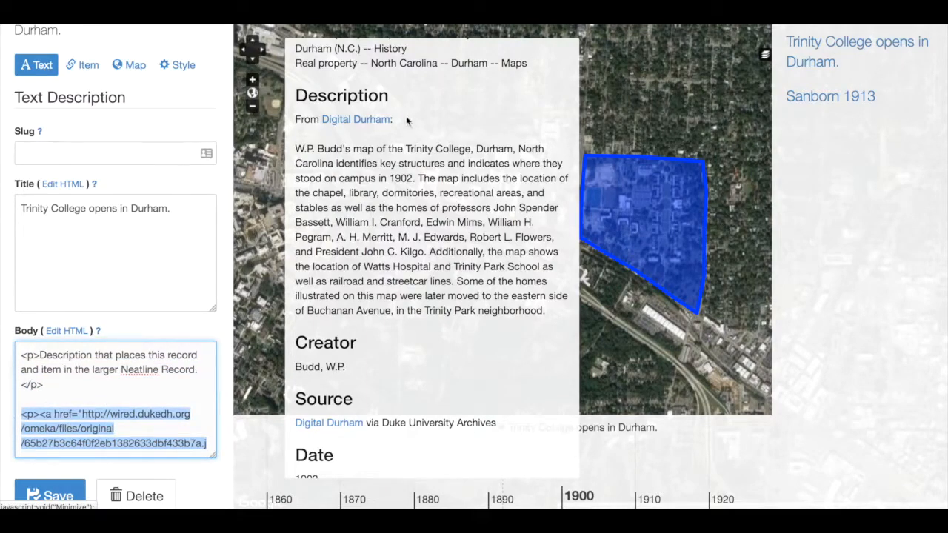
Test the embedded map image's link in the record popup and highlight the description paragraph in the Body code
scroll(406, 119, "up", 10)
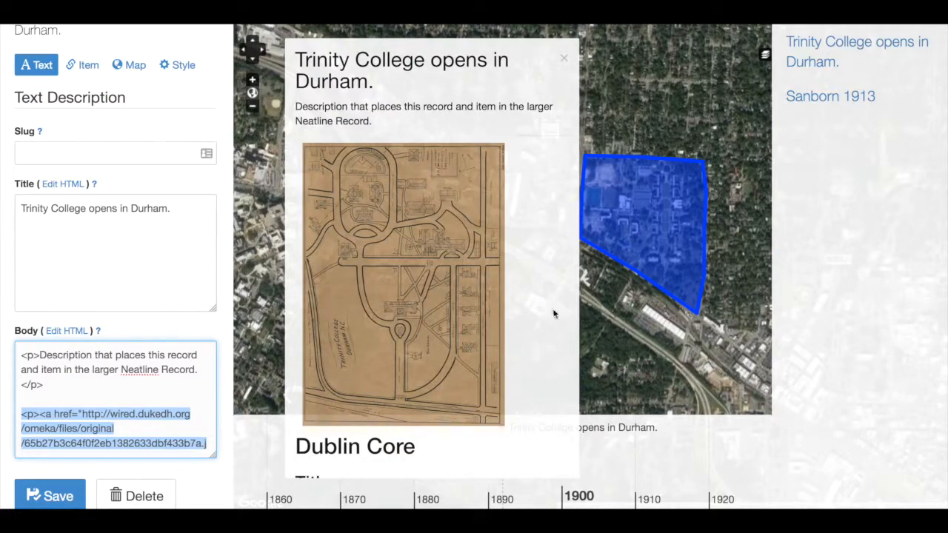
left_click(448, 248)
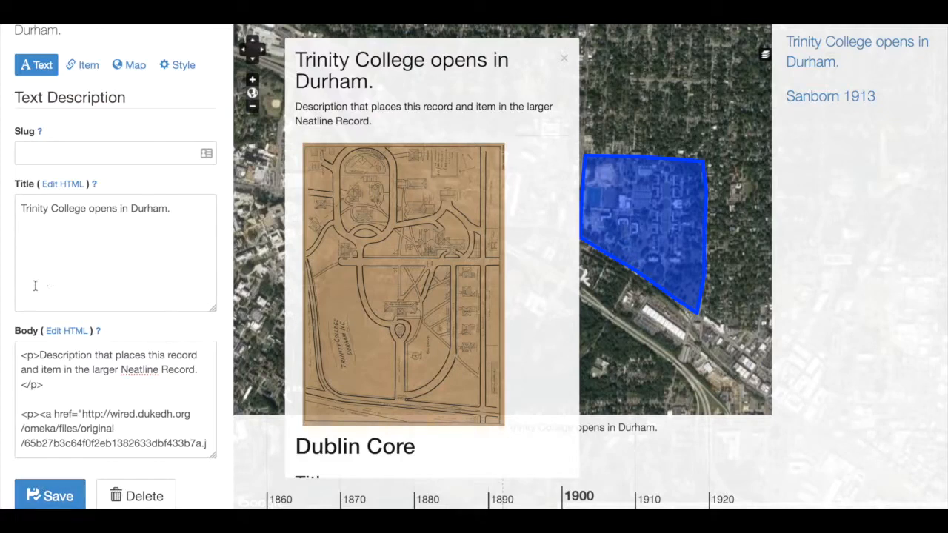
left_click(148, 444)
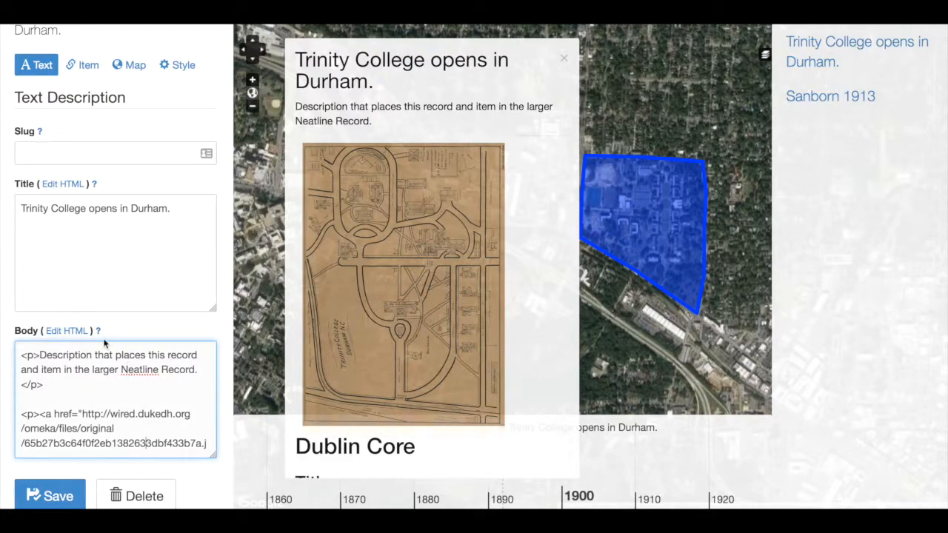
left_click_drag(84, 383, 9, 358)
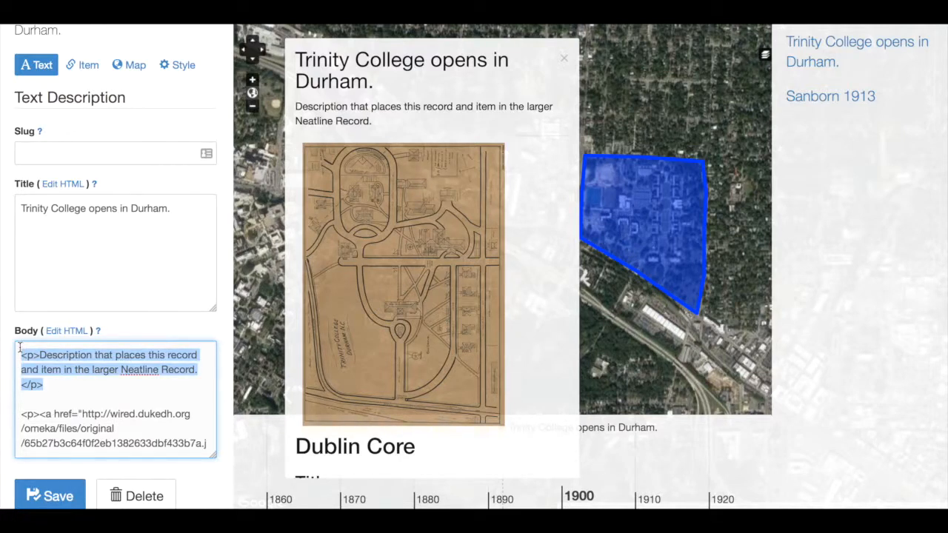
View the Body's HTML source in the full-screen editor, leave the editor and save the record
left_click(68, 333)
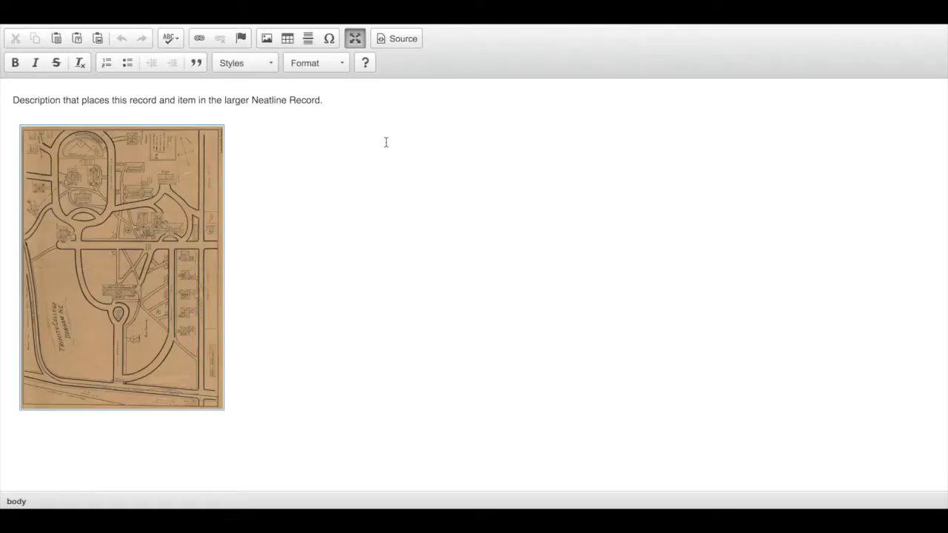
left_click(394, 40)
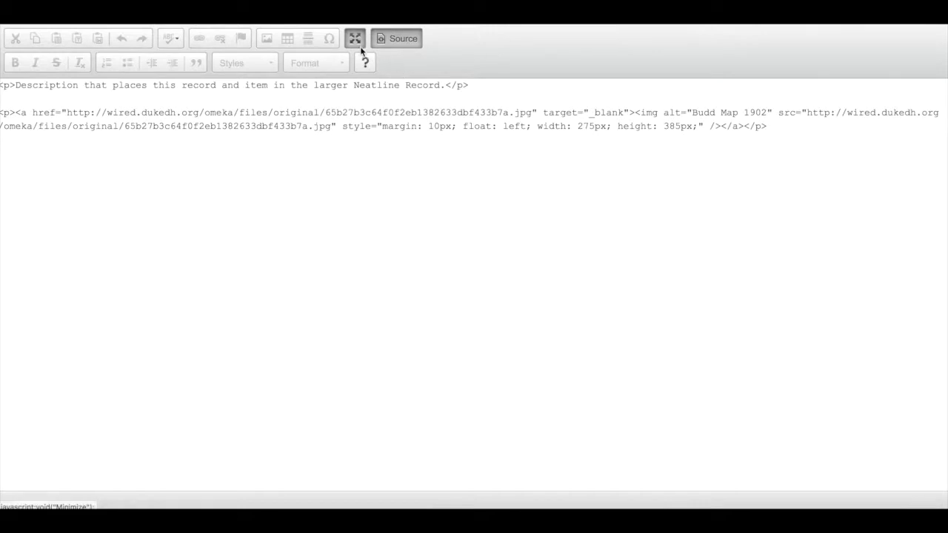
left_click(357, 43)
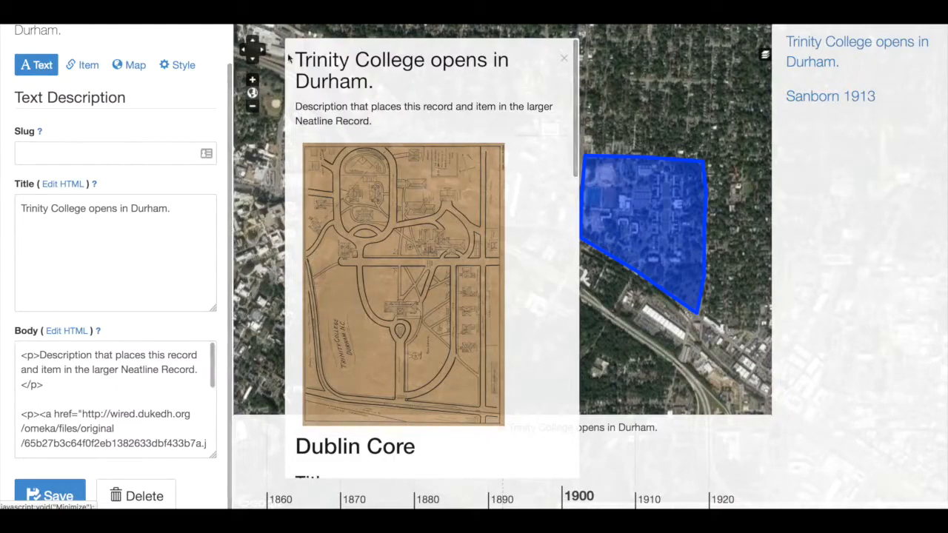
left_click(54, 498)
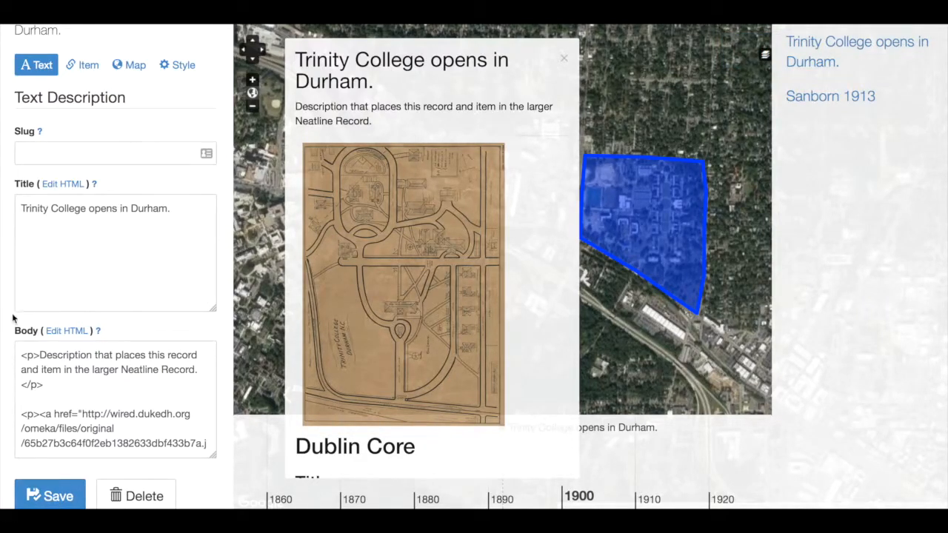
left_click(54, 333)
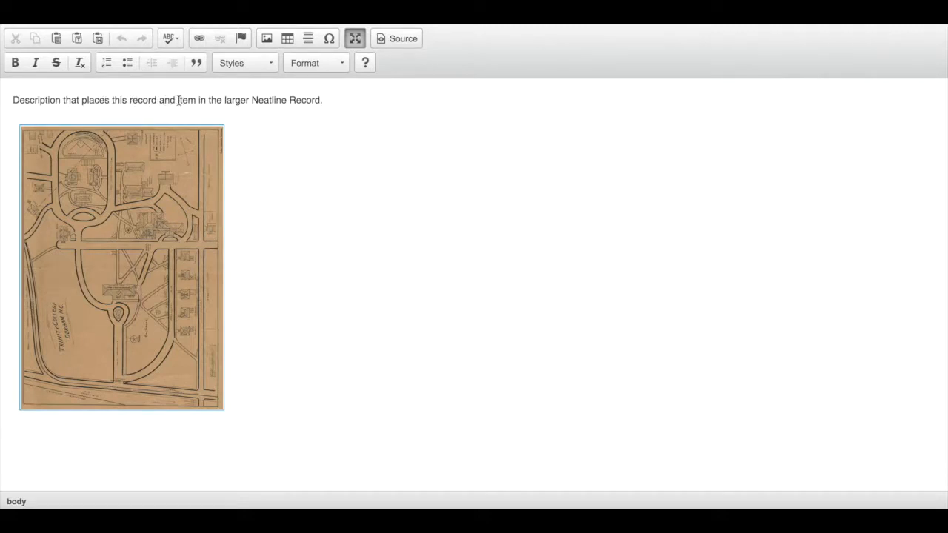
left_click_drag(178, 100, 195, 100)
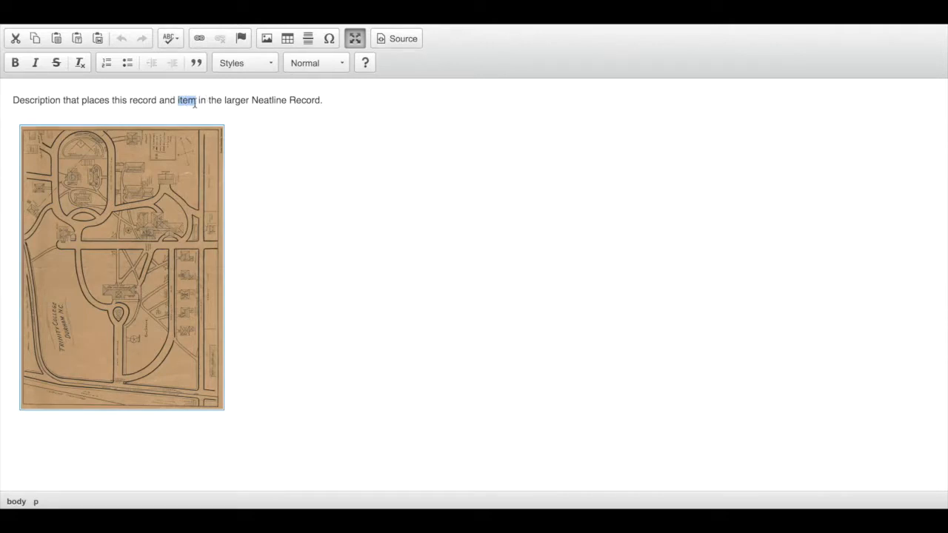
left_click(200, 38)
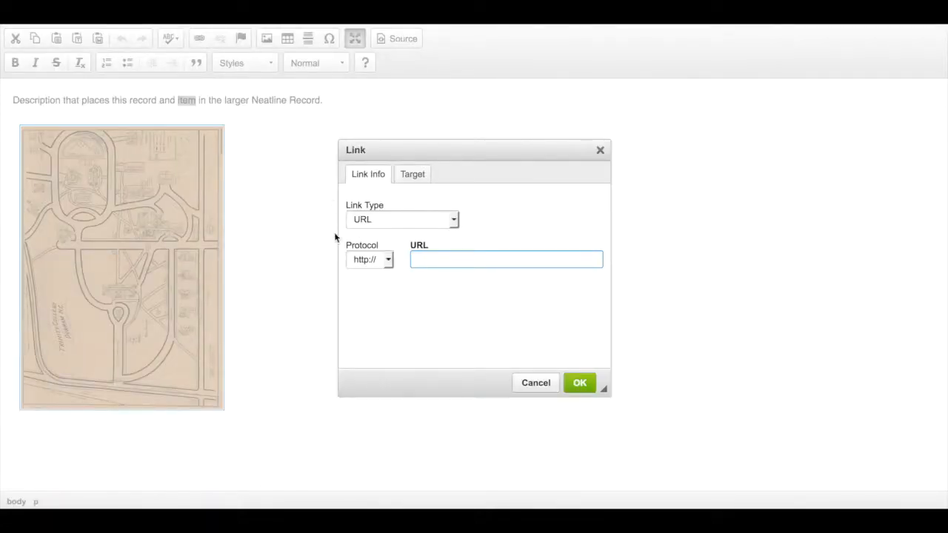
left_click(453, 220)
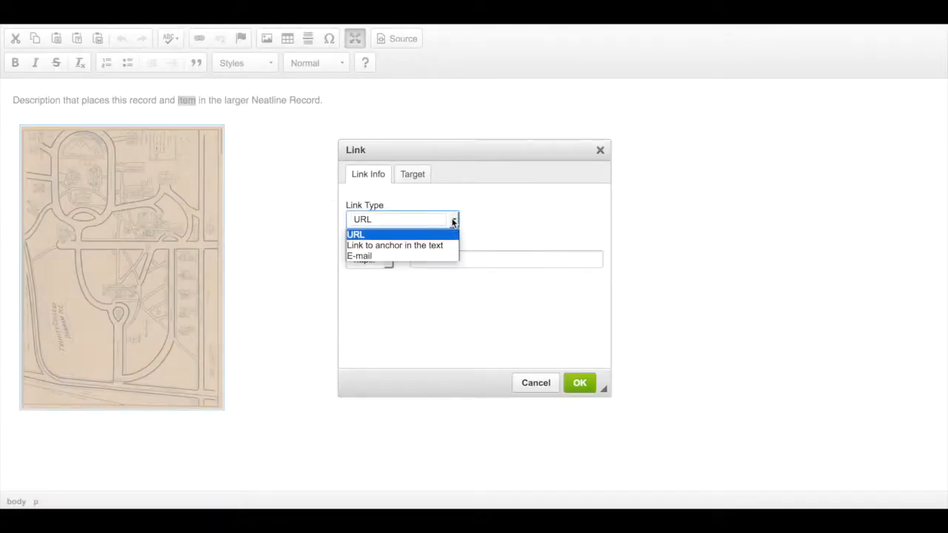
left_click(368, 238)
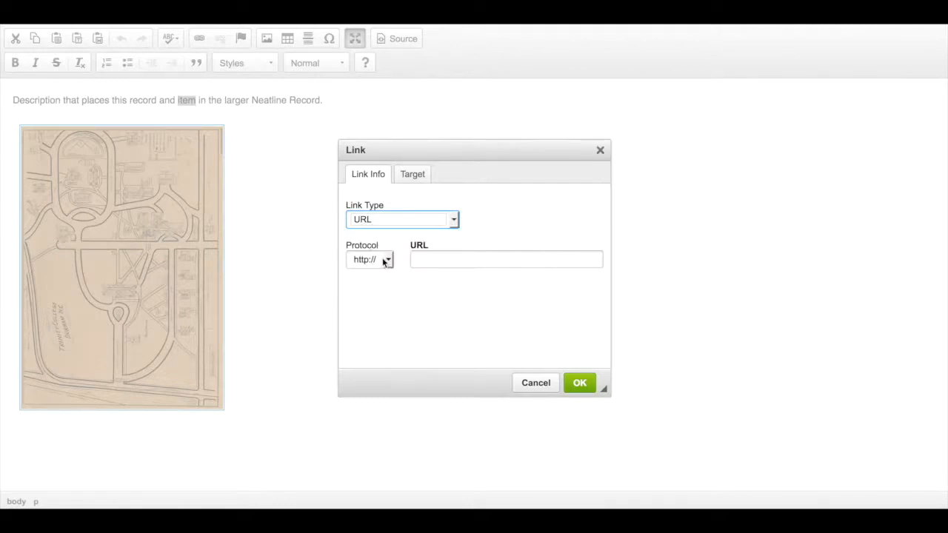
left_click(430, 260)
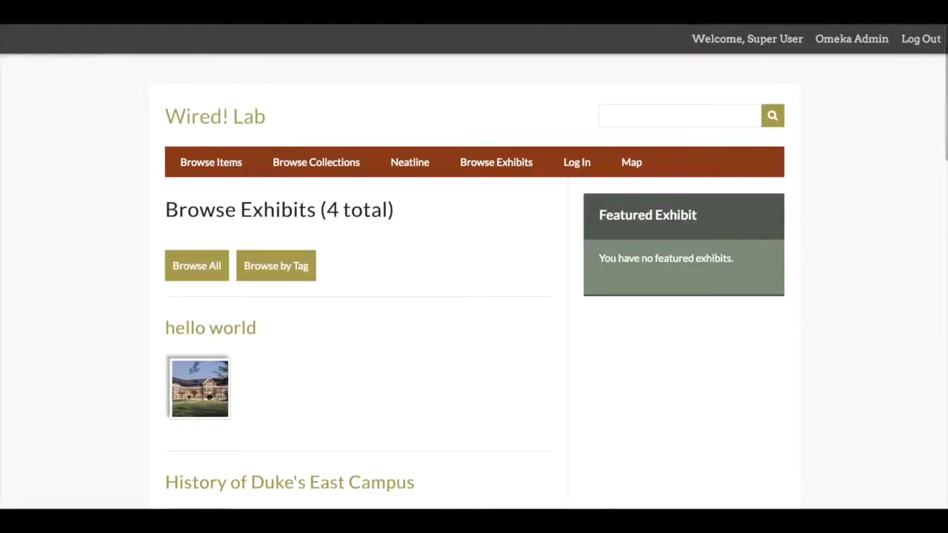
Find the History of Duke's East Campus exhibit and use its address, wired.dukedh.org/omeka/exhibits/show/duke-east, as the link URL for "item"
scroll(39, 286, "down", 2)
scroll(39, 286, "down", 1)
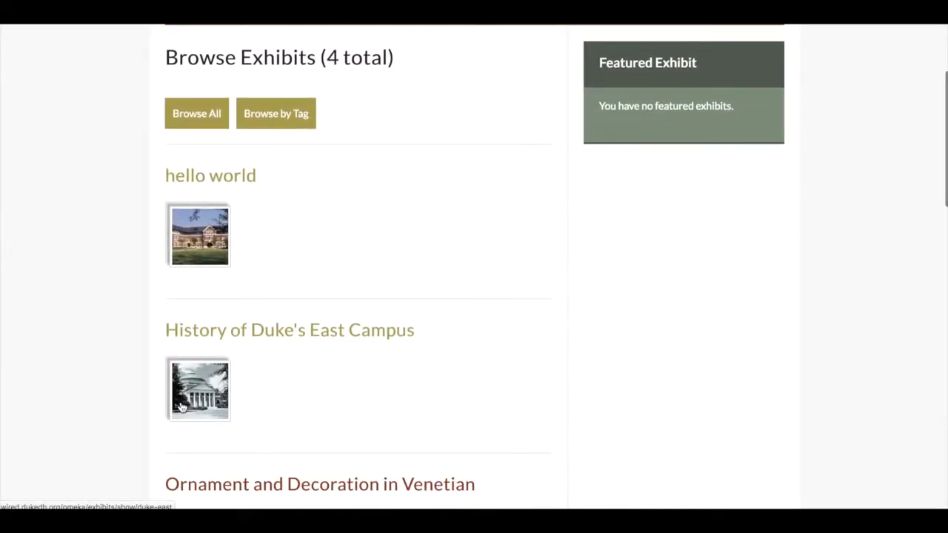
scroll(241, 383, "down", 4)
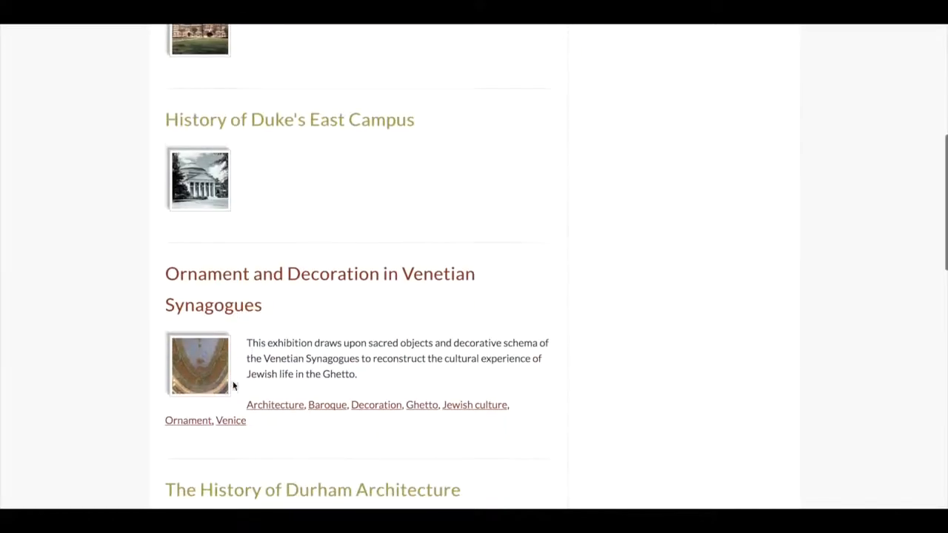
left_click(252, 125)
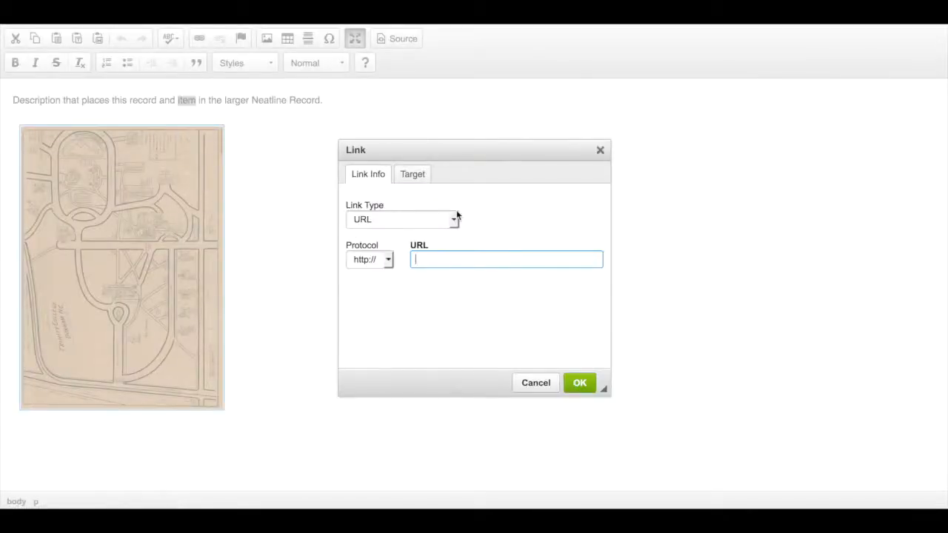
key("ctrl+v")
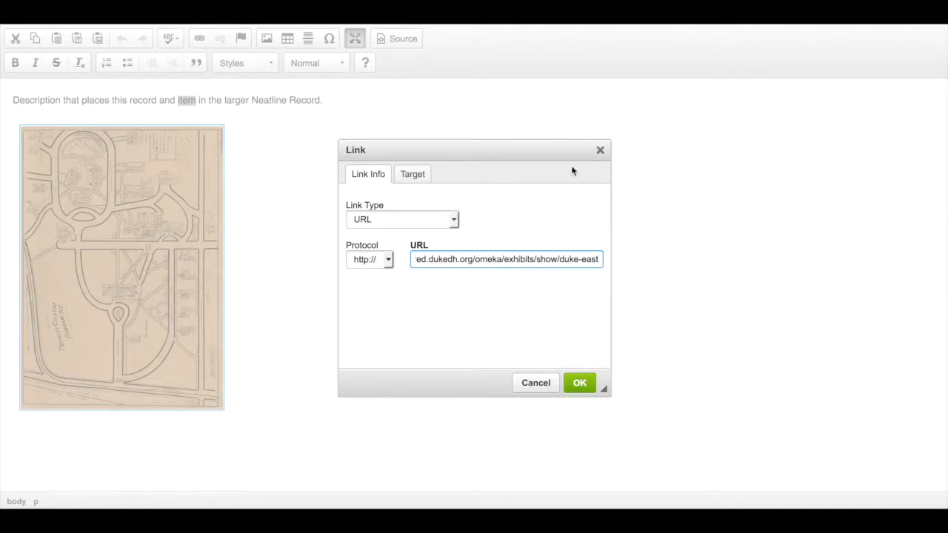
left_click(592, 382)
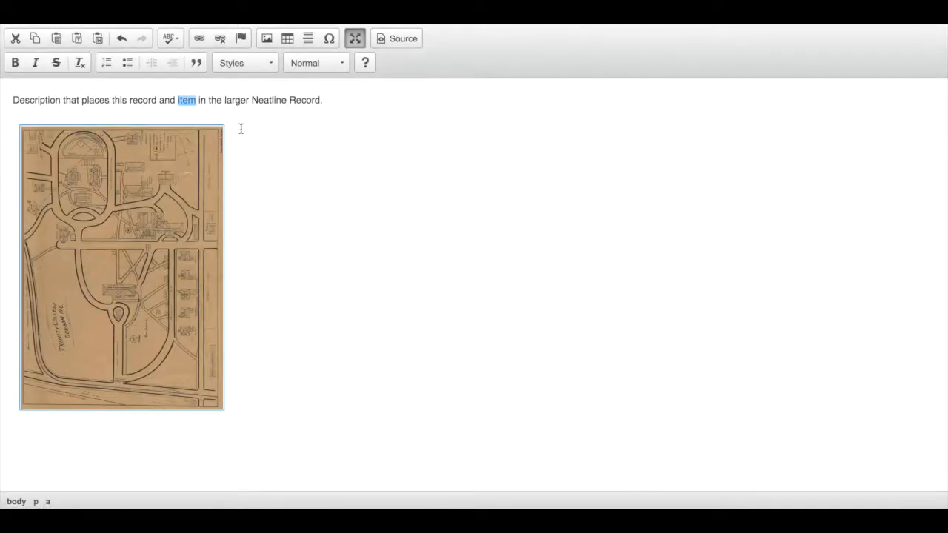
Set the target of the "item" link to New Window (_blank)
left_click(195, 39)
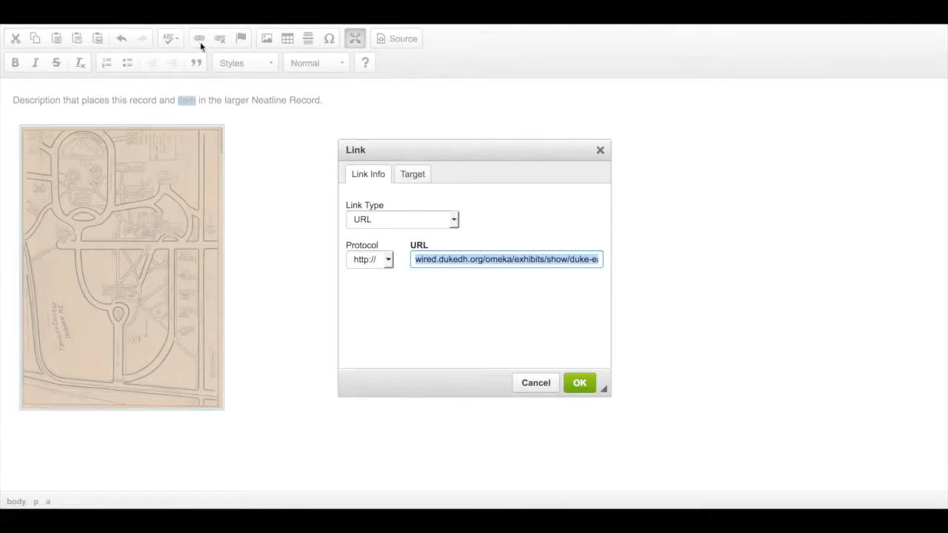
left_click(414, 174)
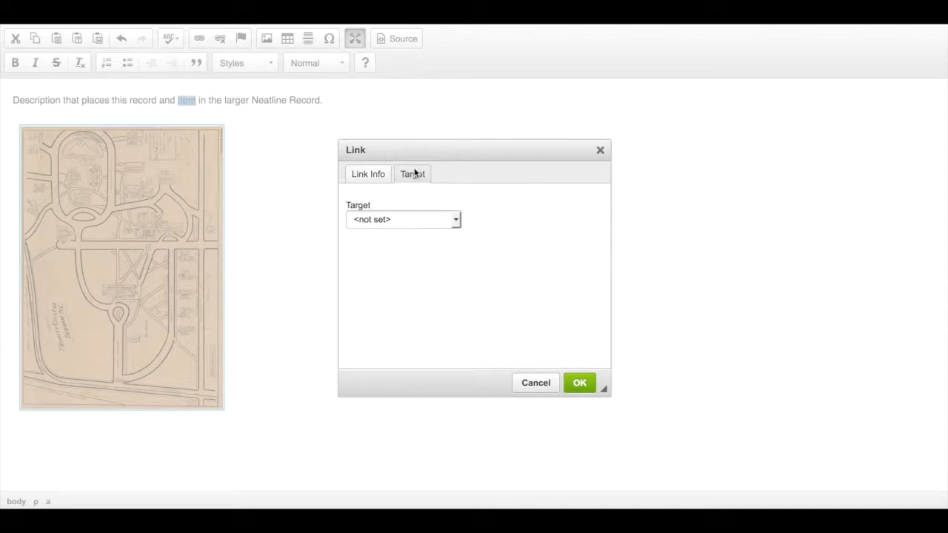
left_click(457, 220)
left_click(418, 268)
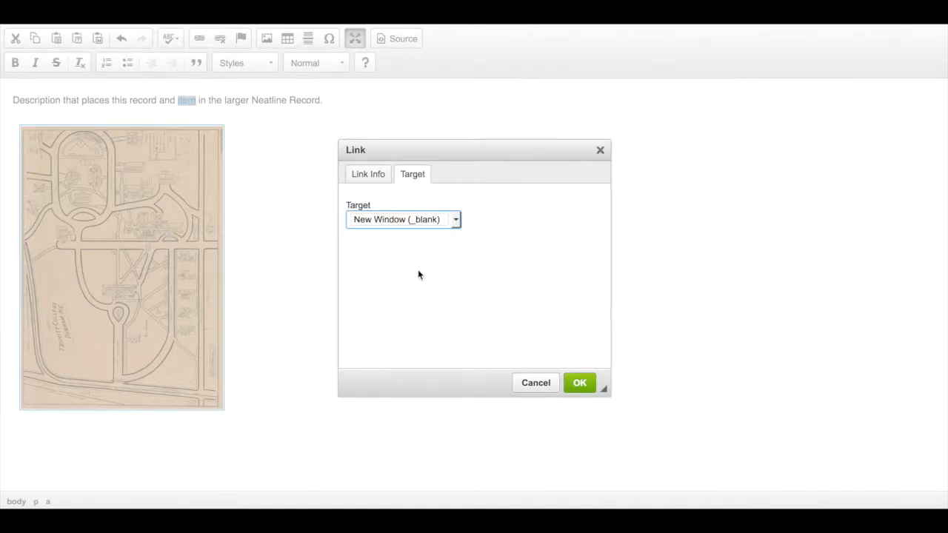
left_click(580, 383)
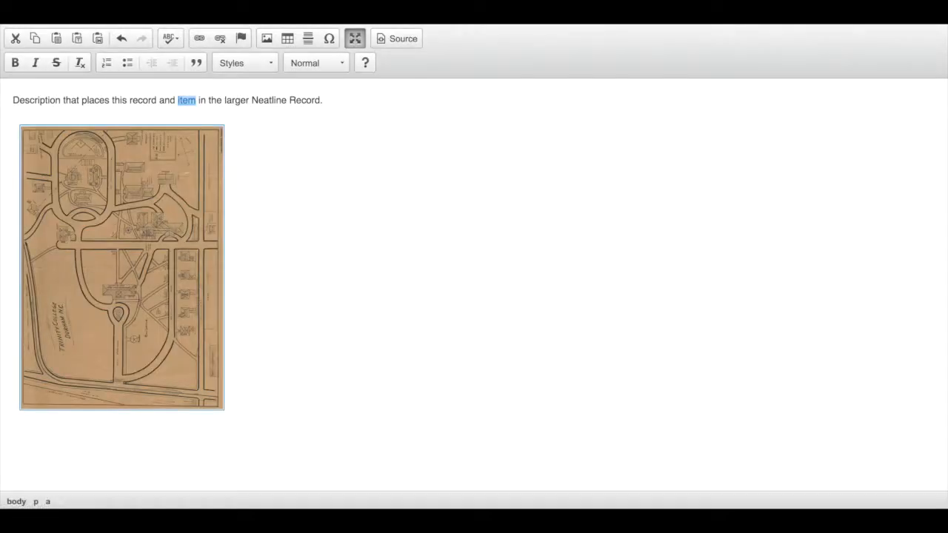
Leave the full-screen editor, save the record and test the "item" link in the record popup
left_click(354, 40)
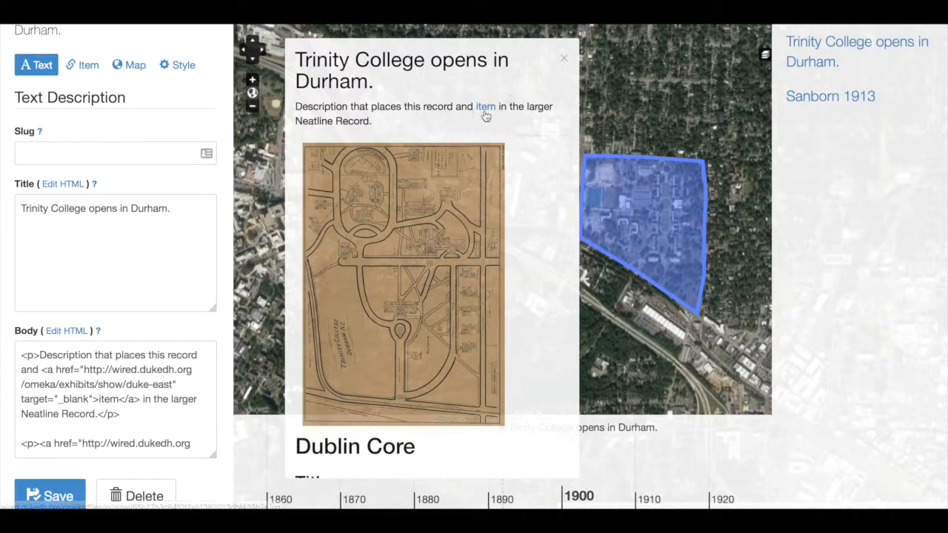
left_click(41, 500)
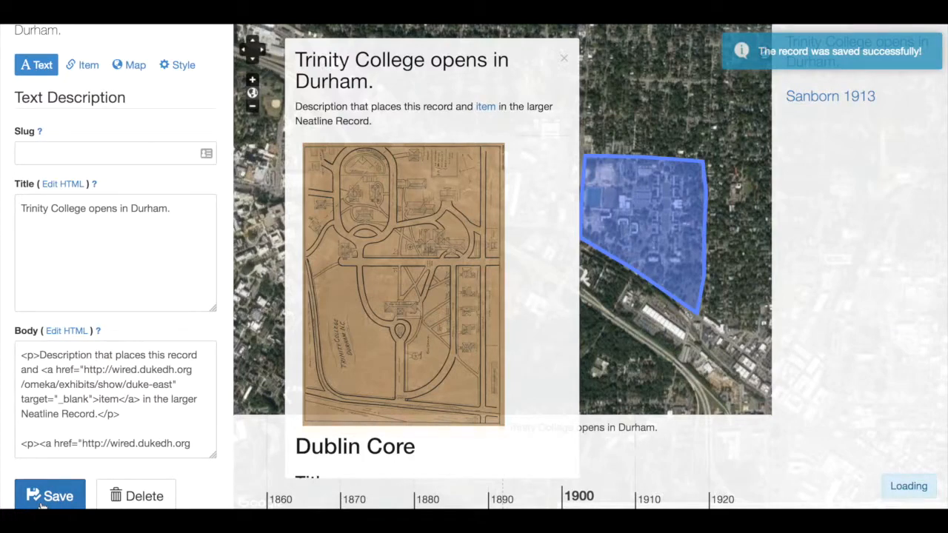
left_click(485, 108)
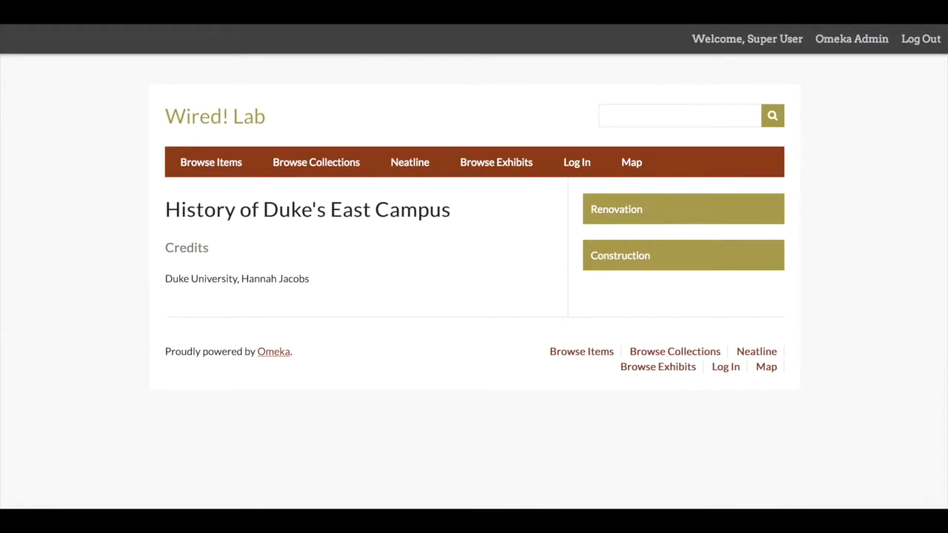
key("super+w")
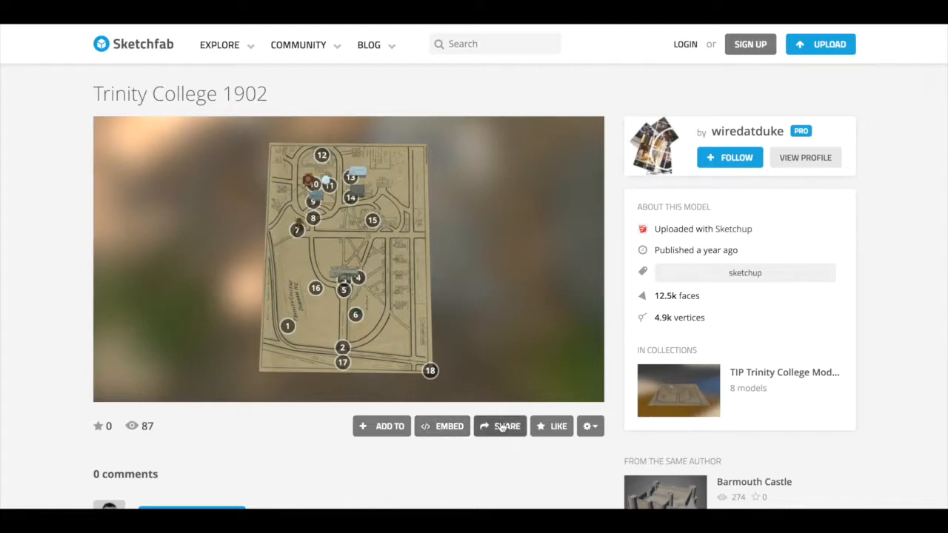
Copy the Trinity College 1902 embed code from Sketchfab and put it in the Body's HTML source in place of the map image
left_click(440, 428)
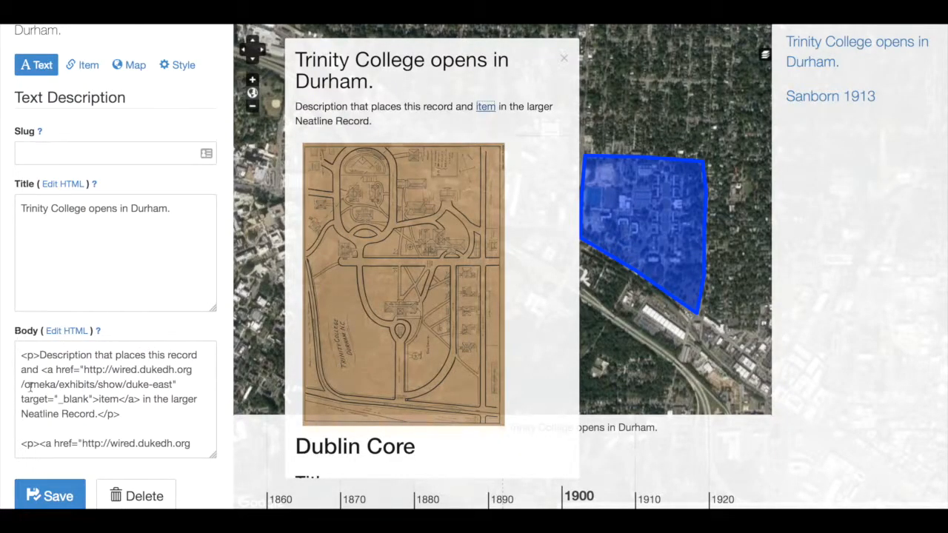
left_click(66, 331)
left_click(81, 152)
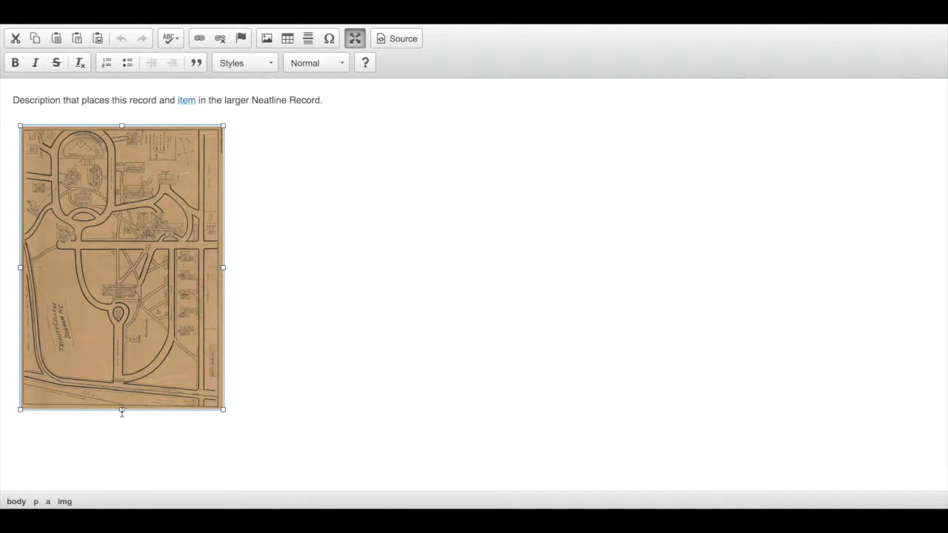
key("Delete")
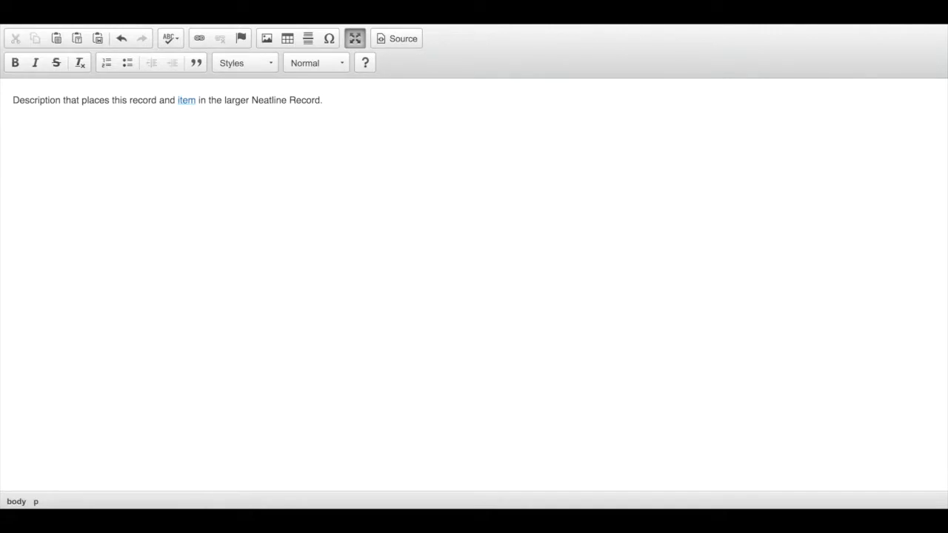
left_click(397, 45)
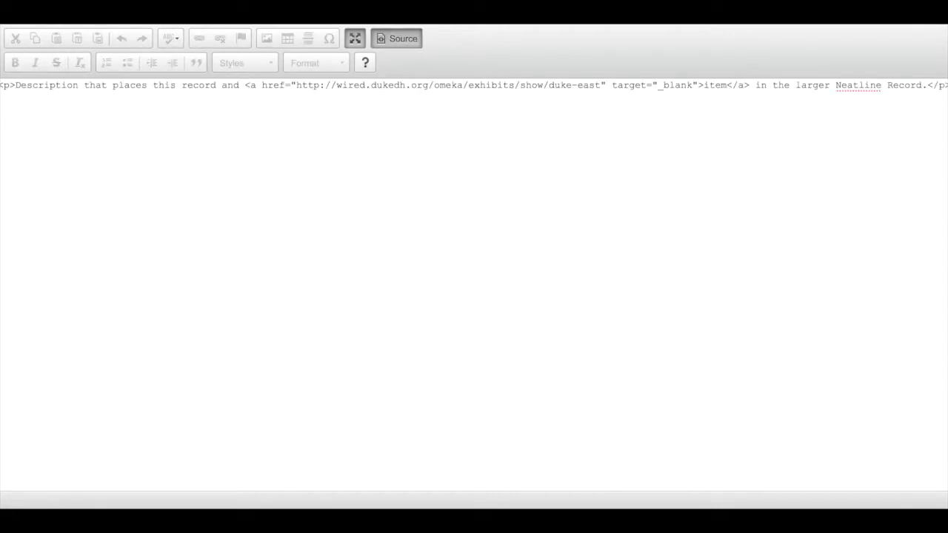
key("ctrl+v")
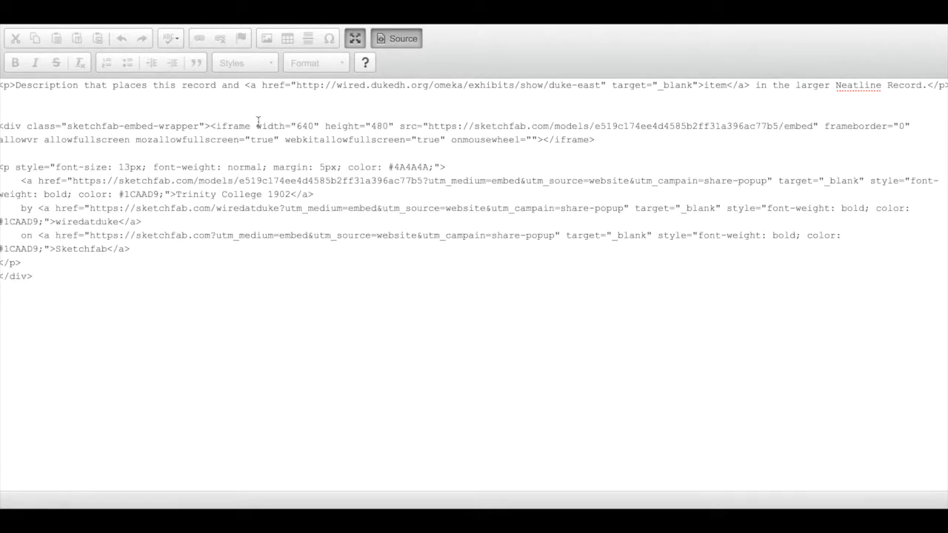
Set the width of the Sketchfab iframe to 100% in the Body's HTML source
left_click_drag(257, 126, 320, 126)
left_click(299, 127)
left_click_drag(320, 127, 259, 125)
left_click(320, 126)
key("BackSpace")
key("BackSpace")
key("BackSpace")
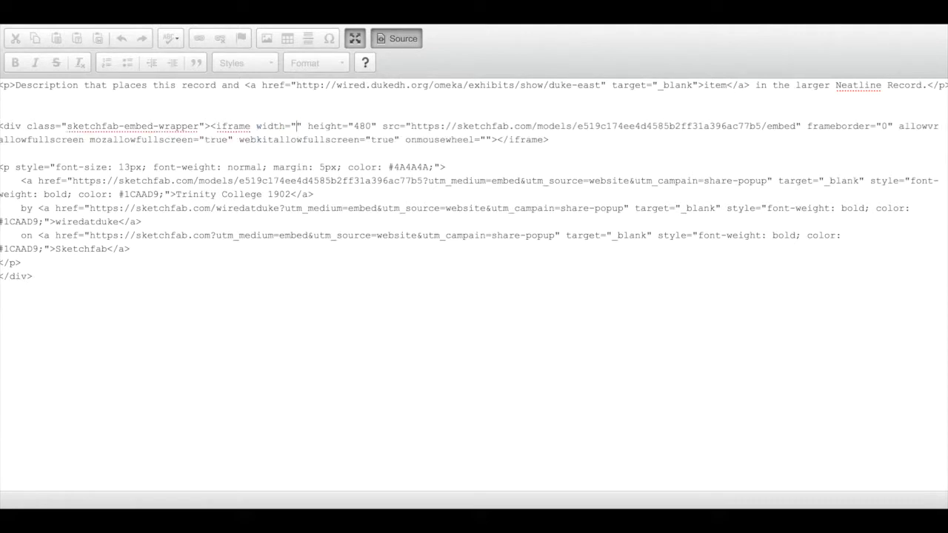
type("100%")
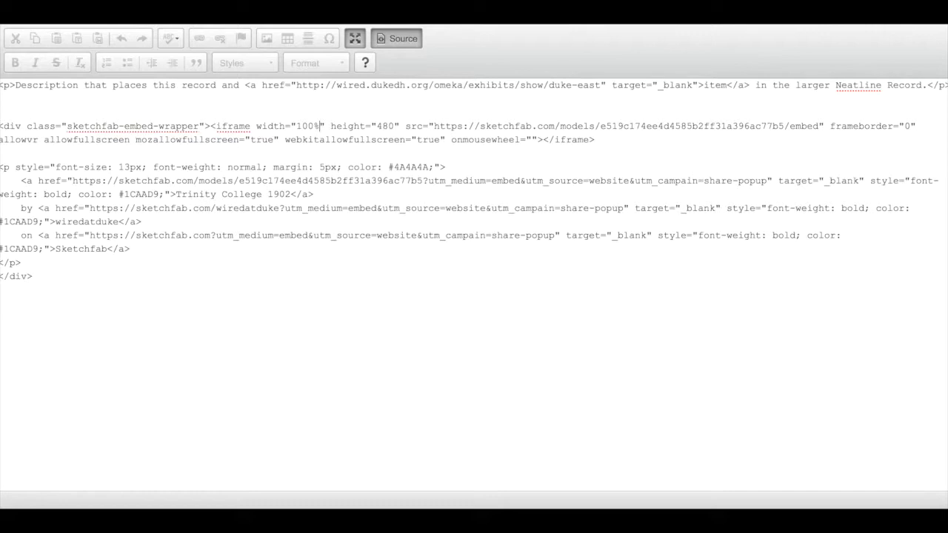
left_click_drag(325, 126, 258, 127)
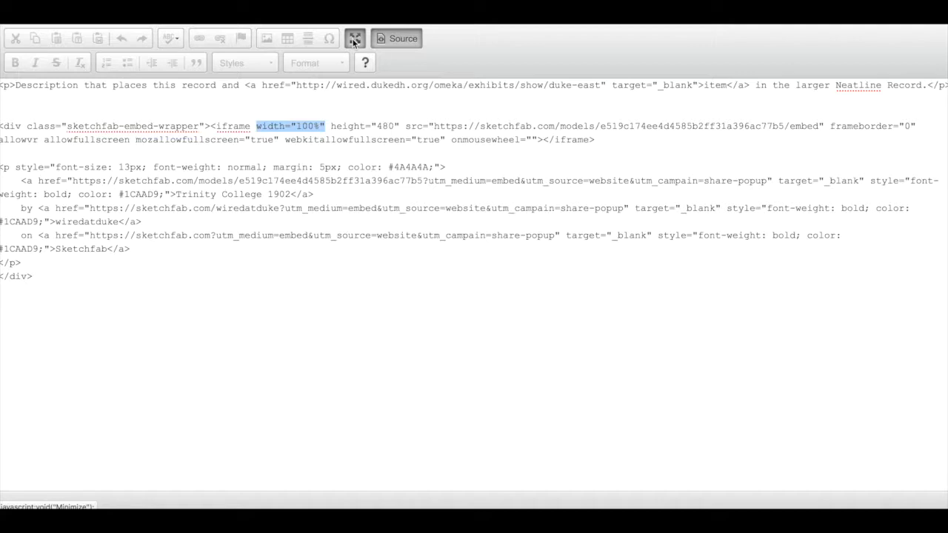
Return from source view, leave the full-screen editor, save the record and start the embedded 3D model in the popup
left_click(383, 39)
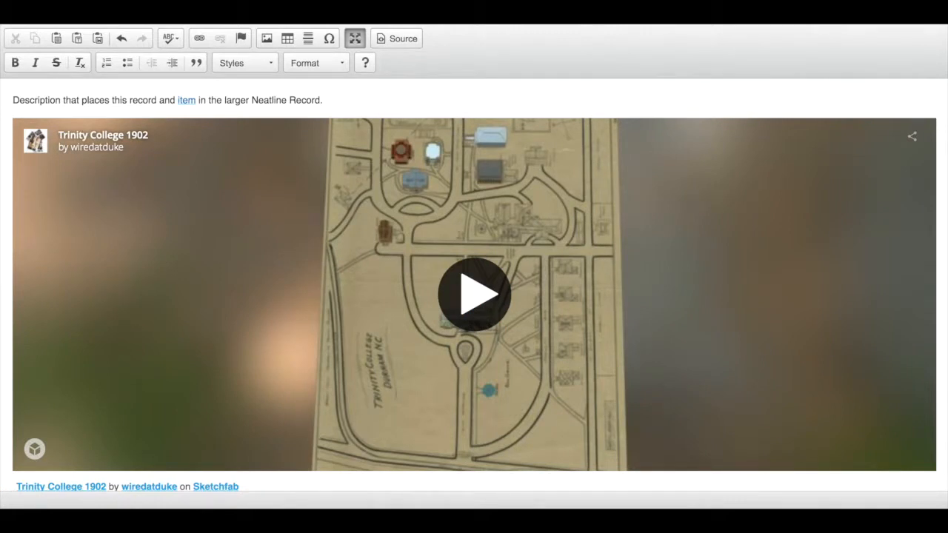
left_click(353, 41)
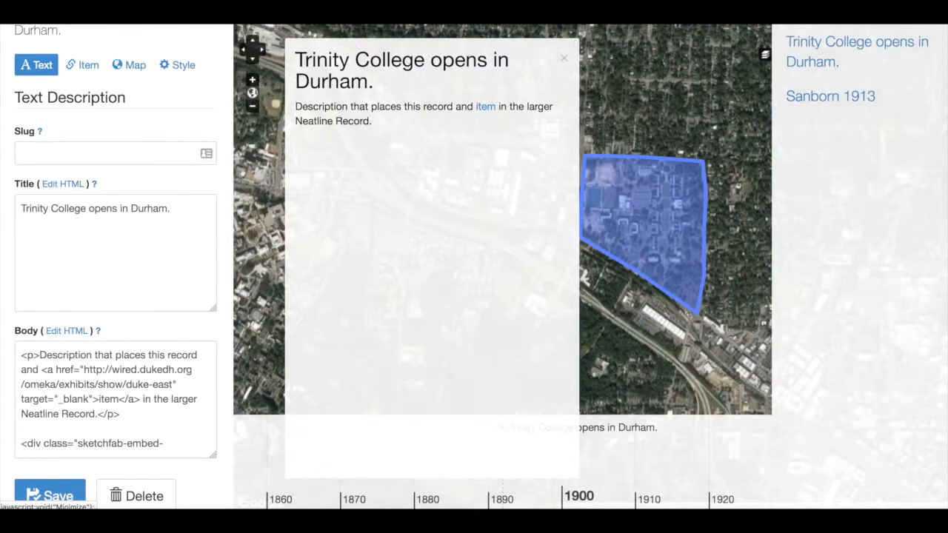
left_click(50, 492)
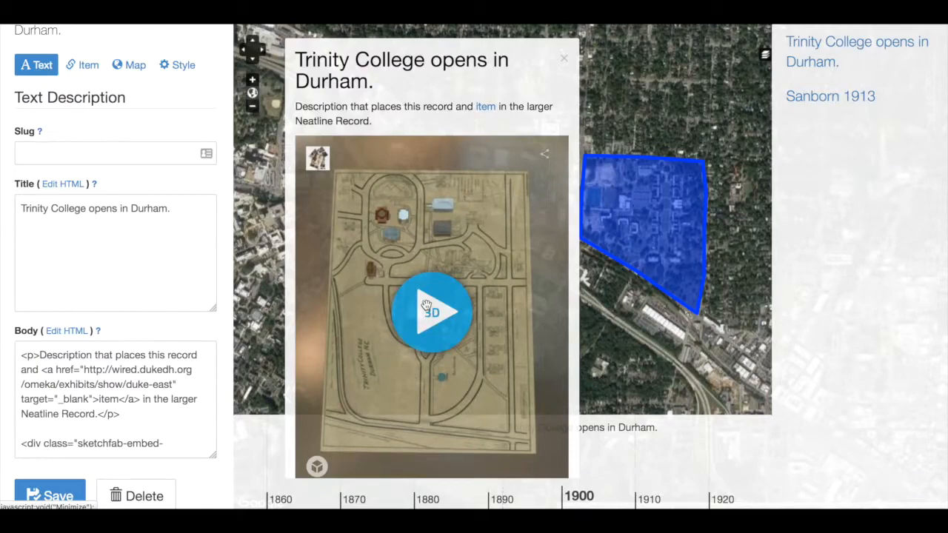
left_click(427, 309)
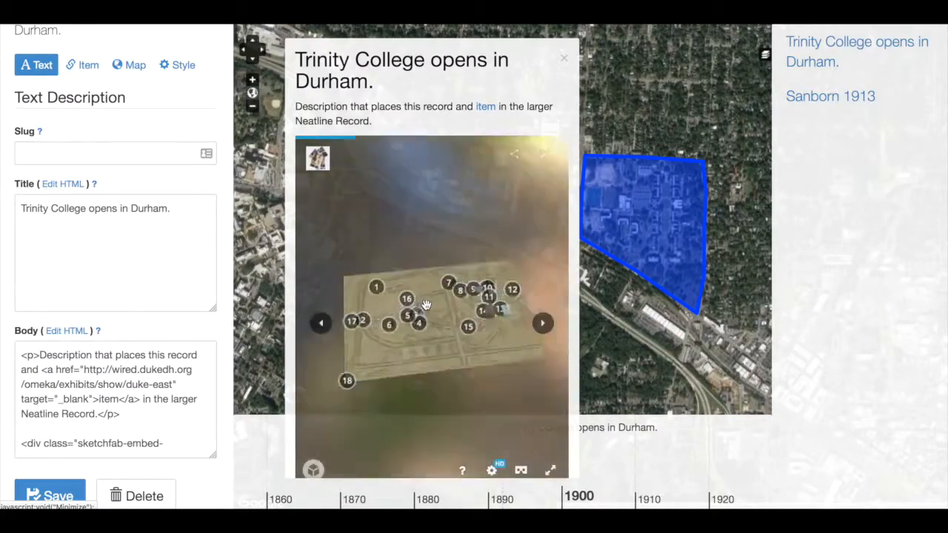
Step through the embedded 3D model's numbered annotations, and open and close the extra information for annotation 3
left_click(542, 325)
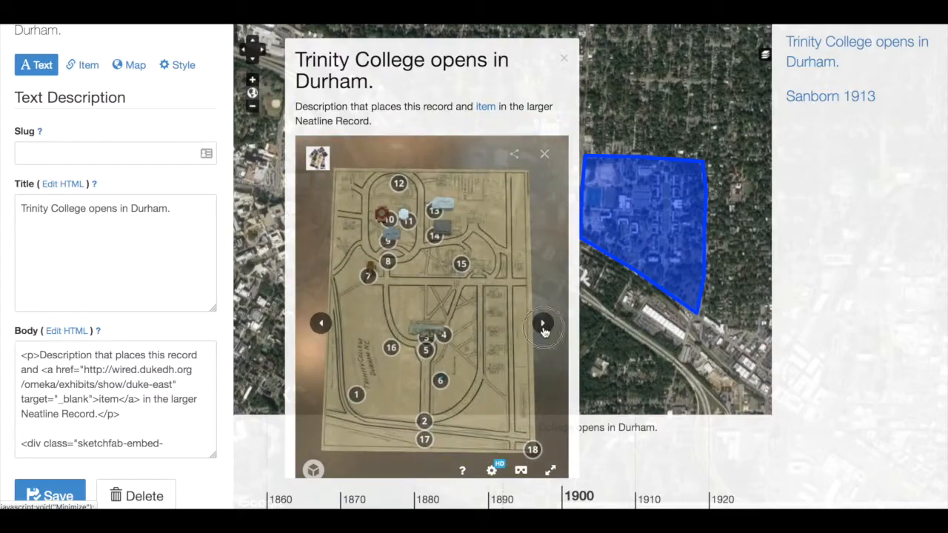
left_click(543, 325)
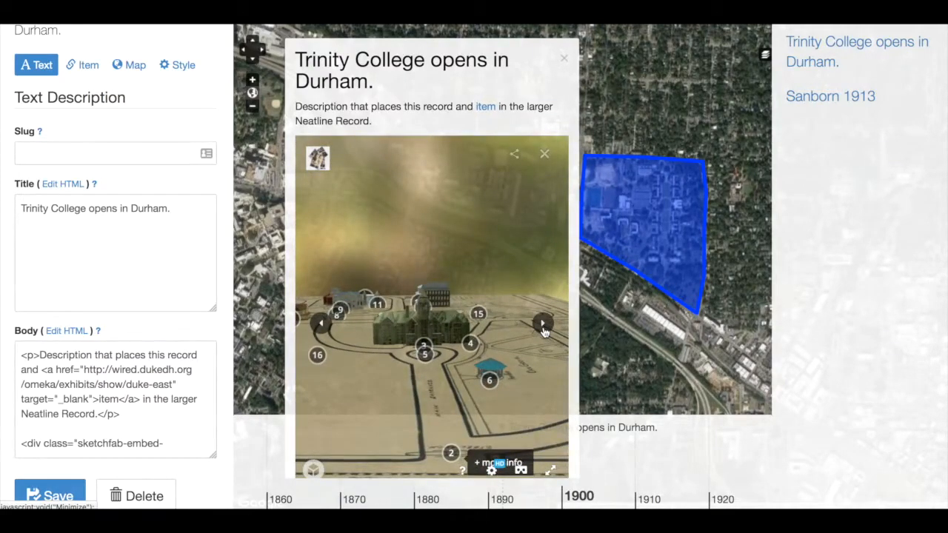
left_click(543, 326)
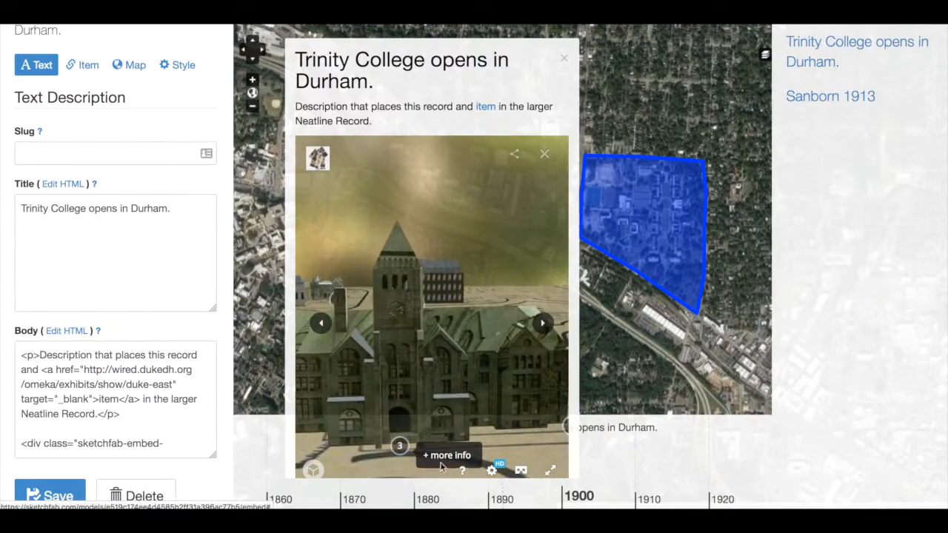
left_click(440, 460)
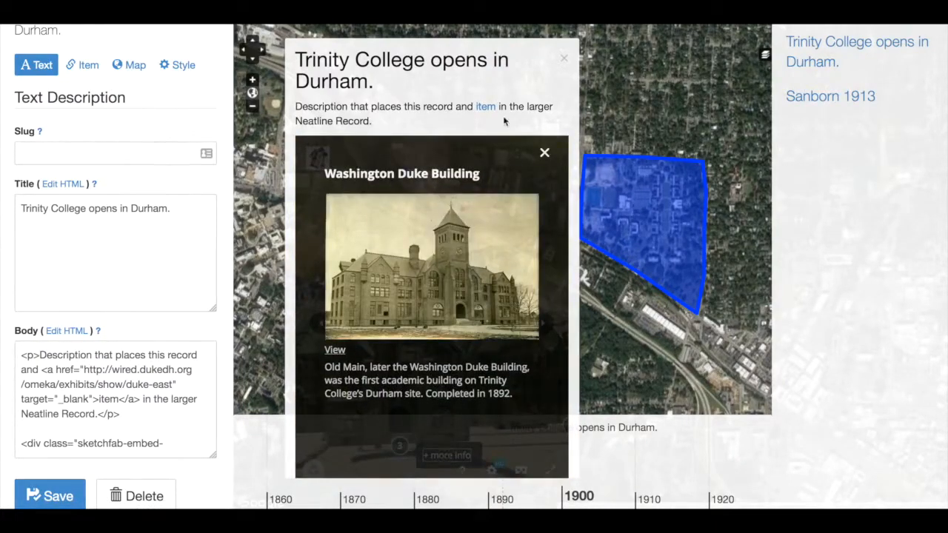
left_click(544, 155)
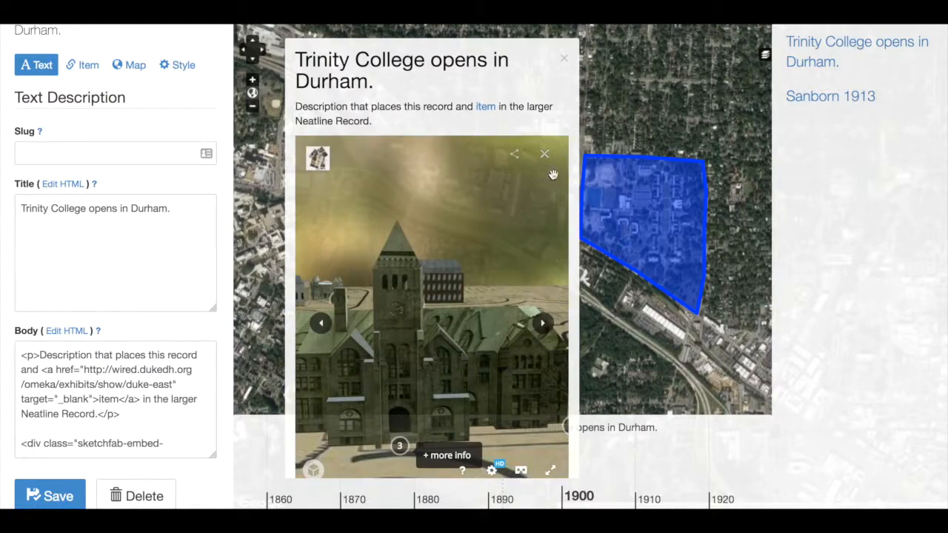
left_click(545, 325)
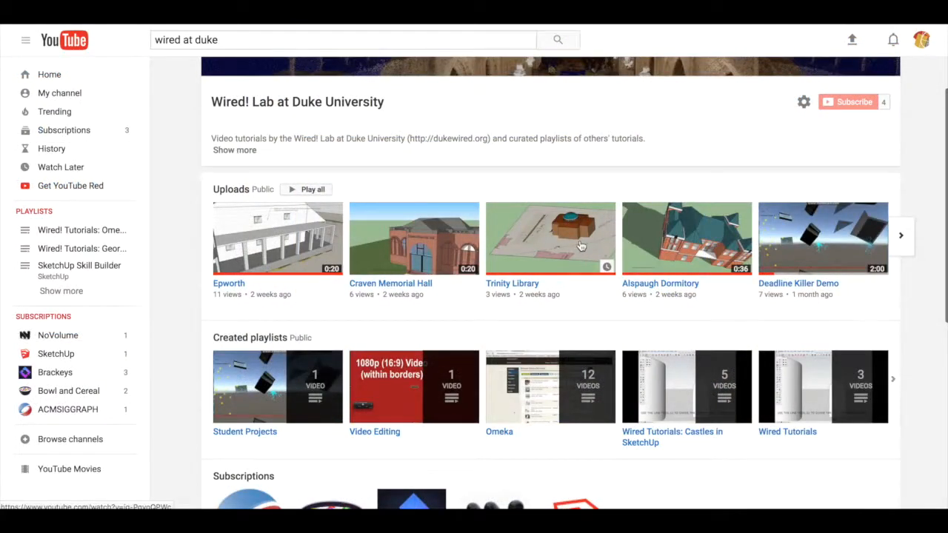
Open the Trinity Library video from the Wired! Lab channel's uploads and get its embed code from the sharing options
left_click(580, 246)
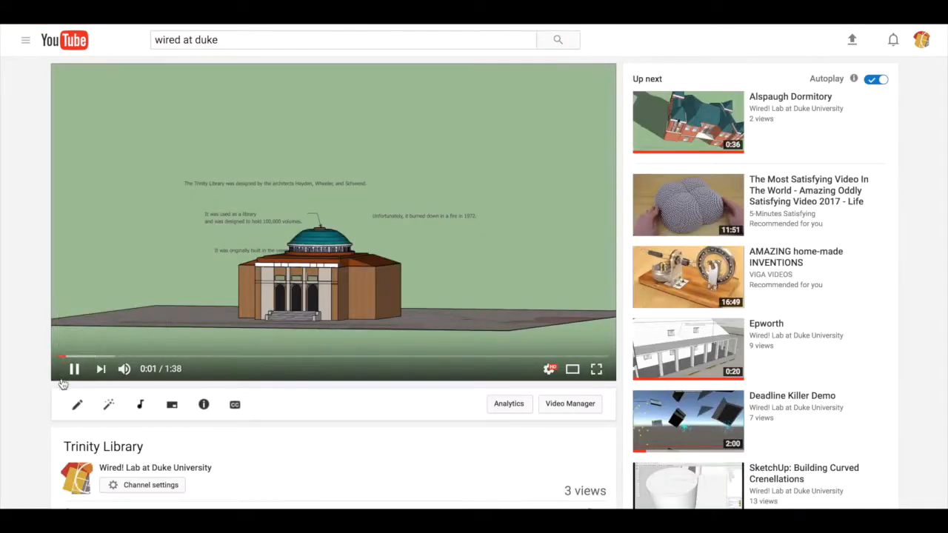
scroll(348, 449, "down", 3)
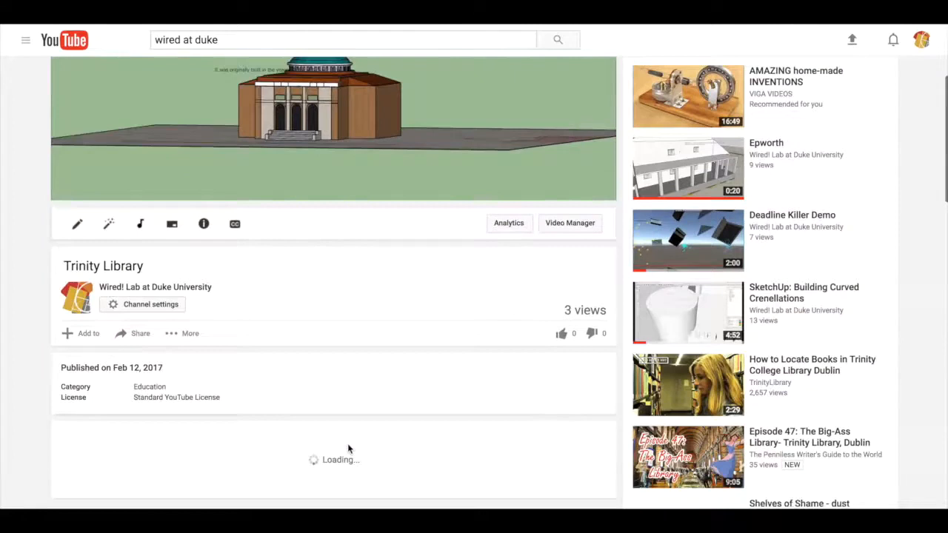
left_click(136, 327)
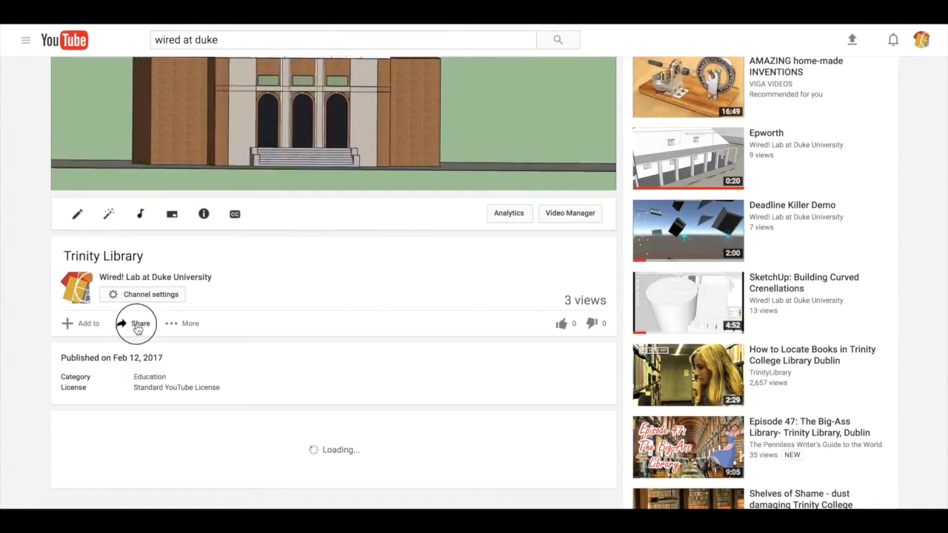
scroll(207, 354, "down", 2)
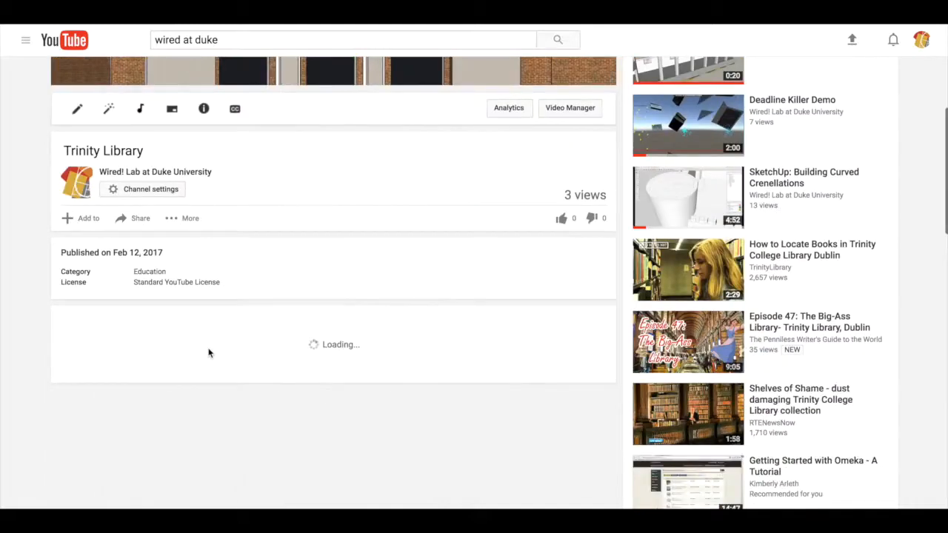
left_click(137, 220)
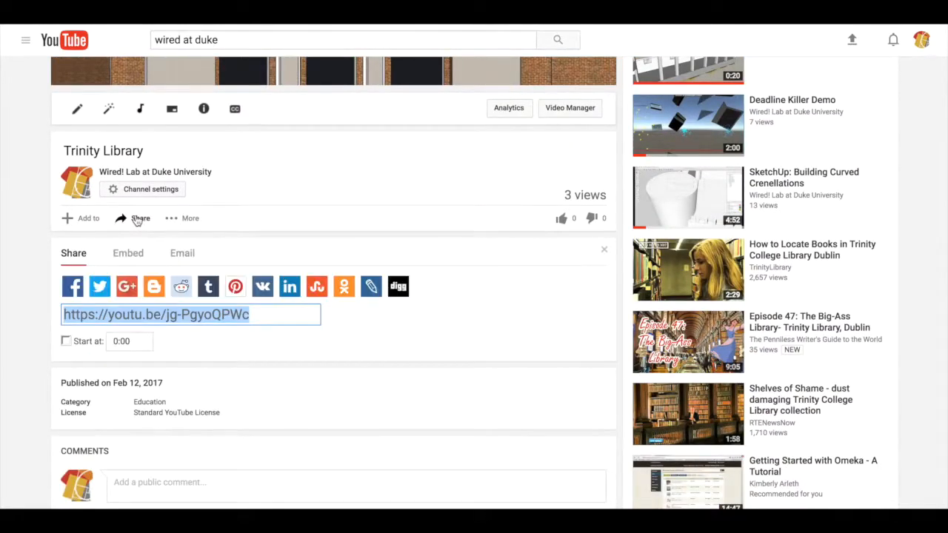
left_click(126, 253)
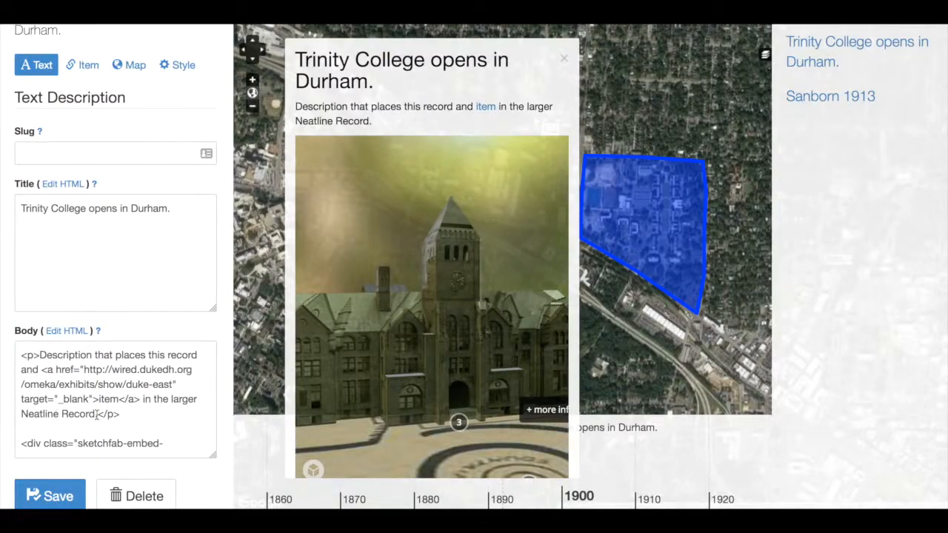
Open the Body's HTML source and replace the whole Sketchfab embed block with the copied YouTube iframe code
left_click(66, 331)
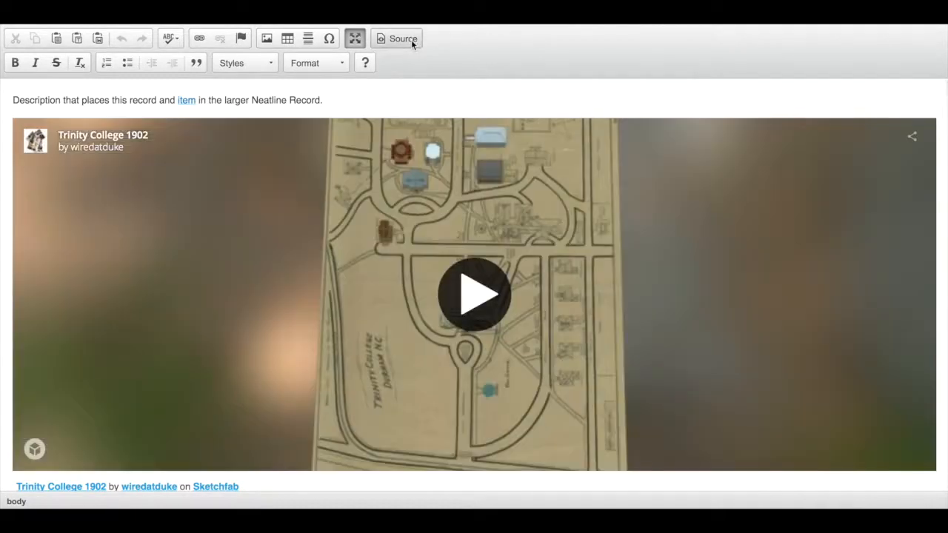
left_click(411, 40)
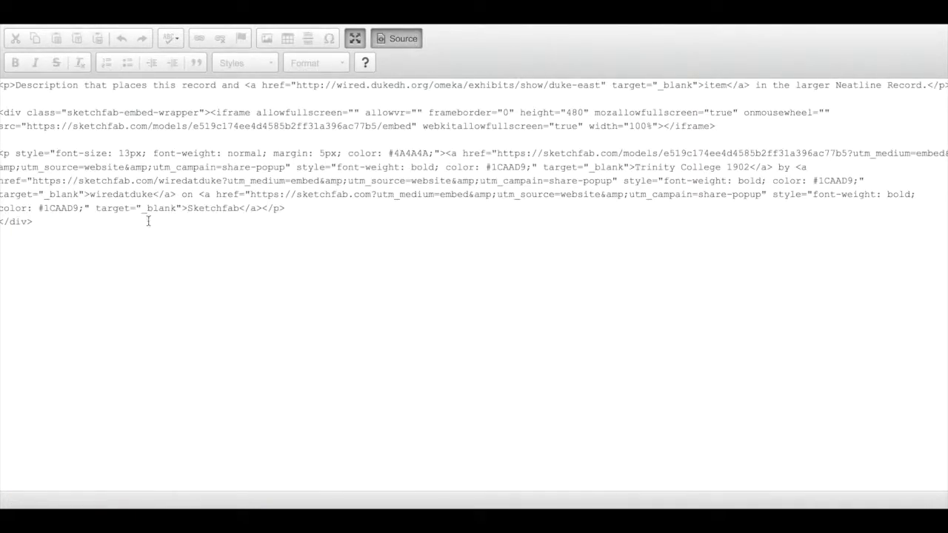
left_click_drag(144, 220, 2, 90)
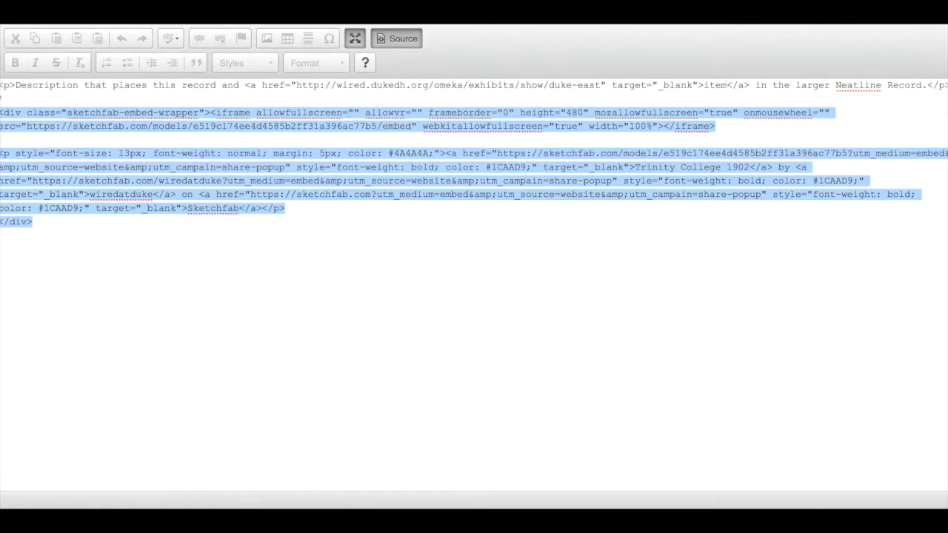
type("<iframe width=\"560\" height=\"315\" src=\"https://www.youtube.com/embed/jg-PgyoQPWc\" frameborder=\"0\" allowfullscreen></iframe>")
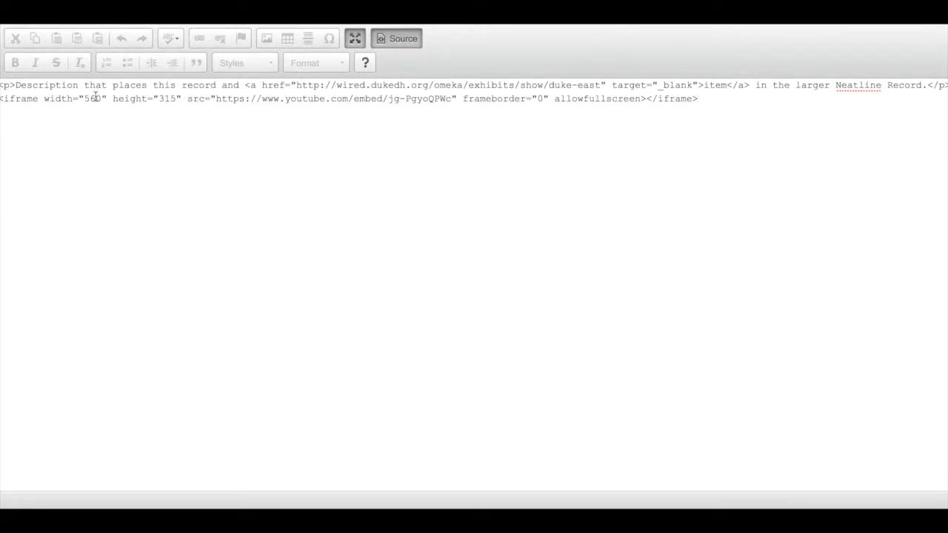
Set the width of the YouTube iframe to 100% in the Body's HTML source
left_click_drag(103, 98, 44, 99)
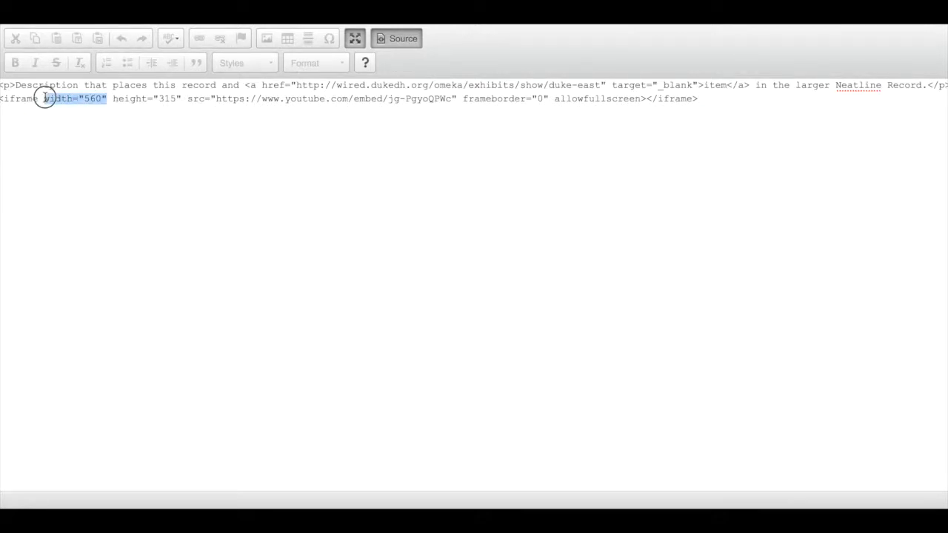
left_click(102, 98)
key("BackSpace")
key("BackSpace")
key("BackSpace")
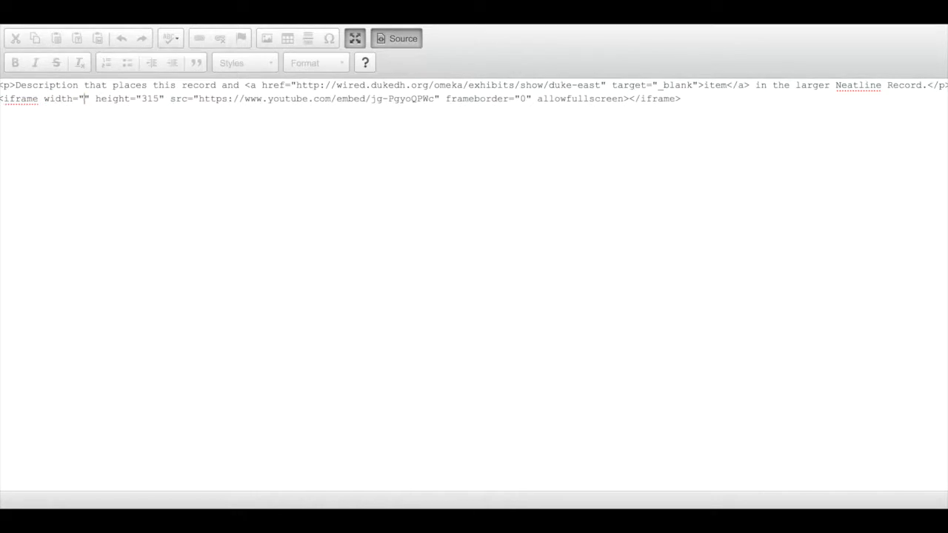
type("100%")
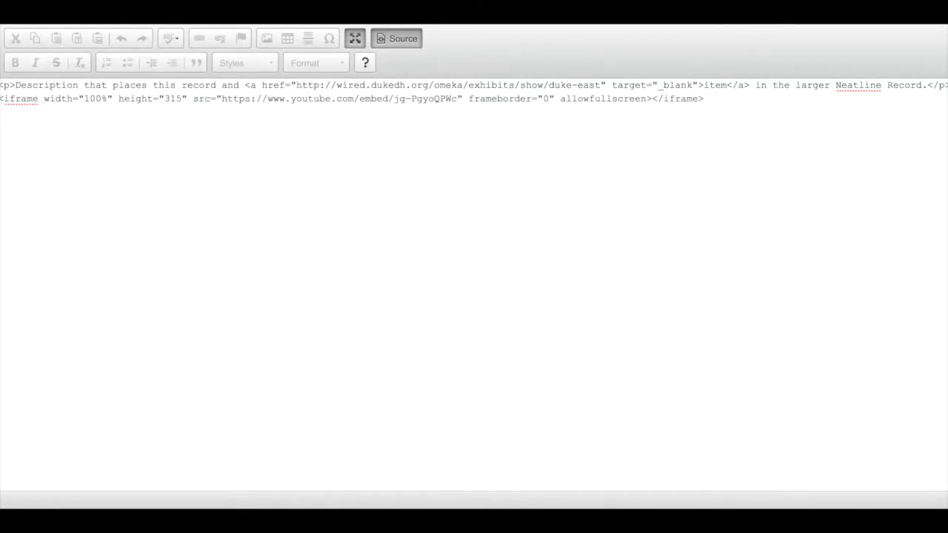
Leave the full-screen editor, save the record and play the embedded Trinity Library video in the record popup
left_click(356, 42)
left_click(49, 495)
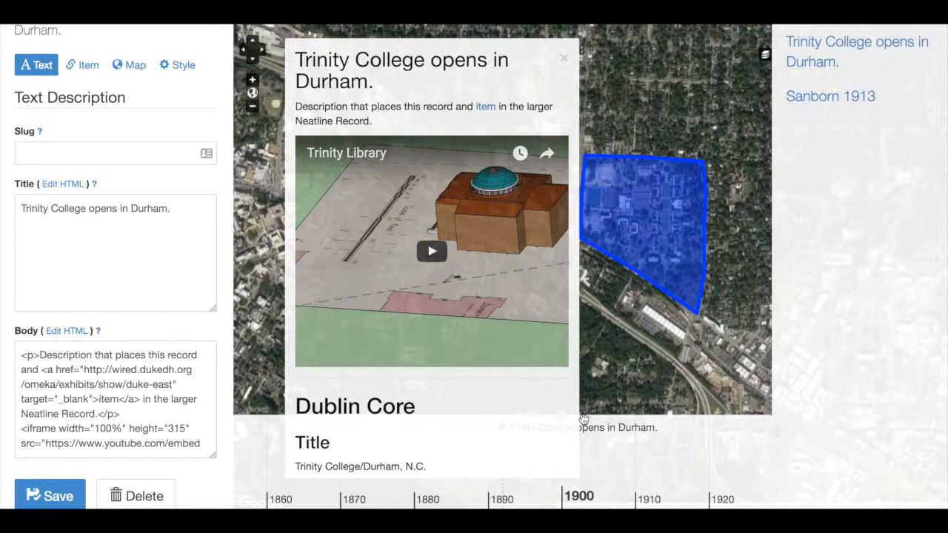
left_click(434, 253)
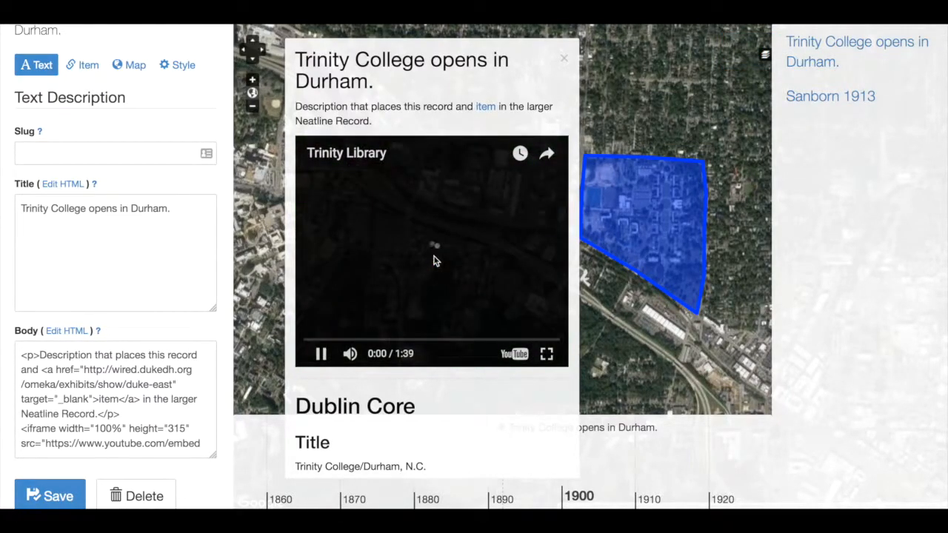